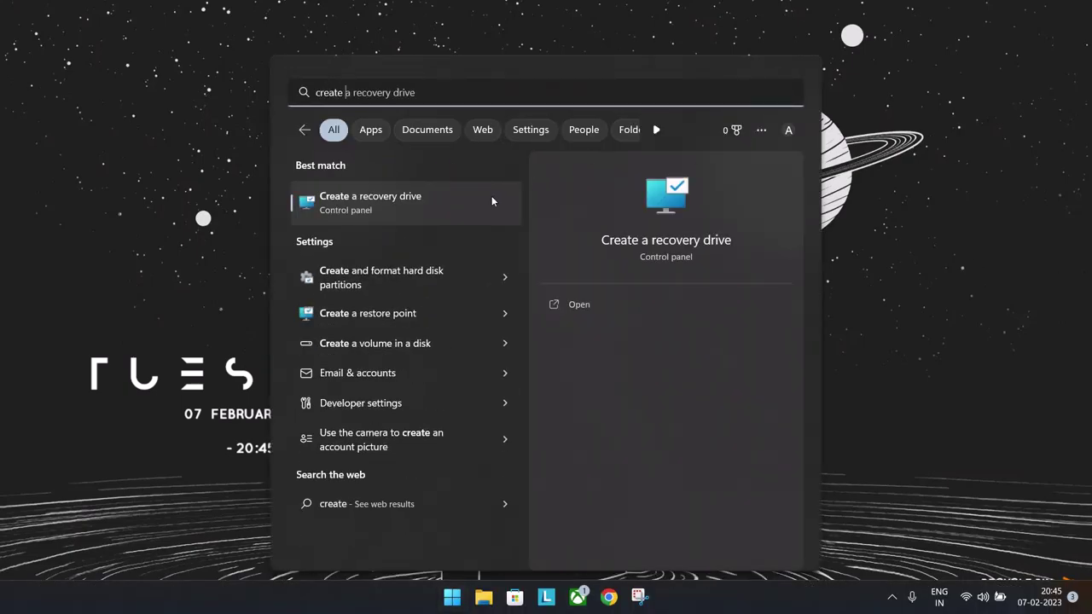
- Turn on system protection for the Windows-SSD (C:) drive and apply it
{"action": "type", "text": "re"}
{"action": "left_click", "coordinate": [386, 207]}
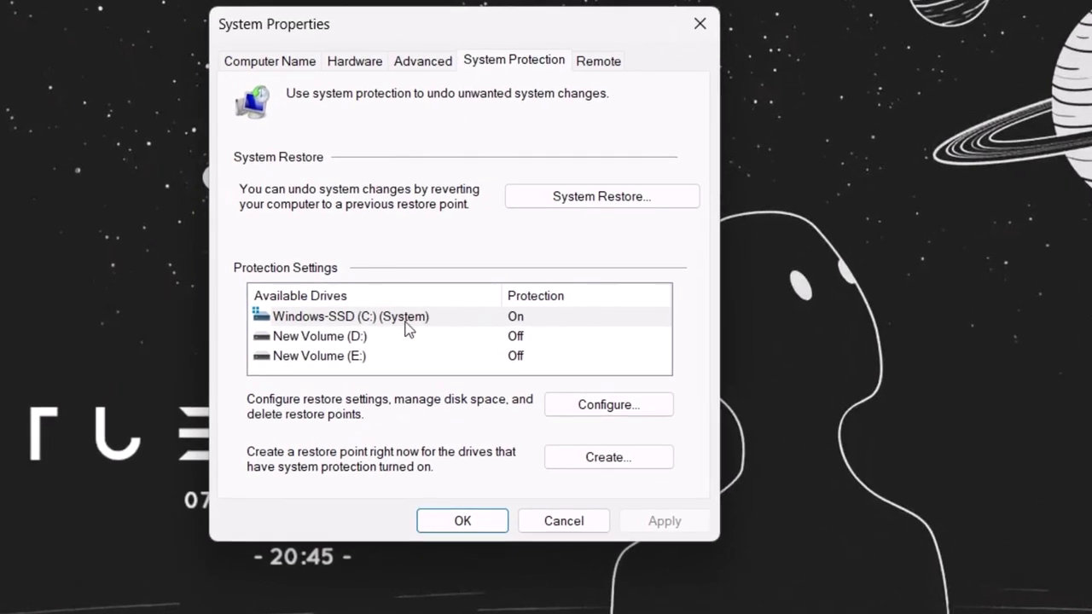
{"action": "left_click", "coordinate": [406, 328]}
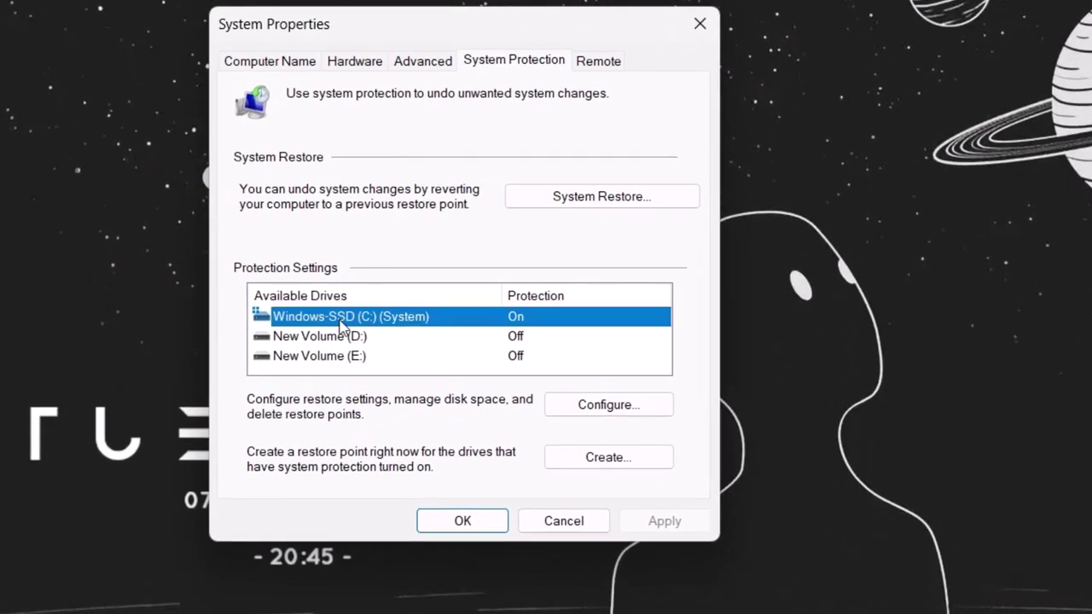
{"action": "left_click", "coordinate": [586, 412]}
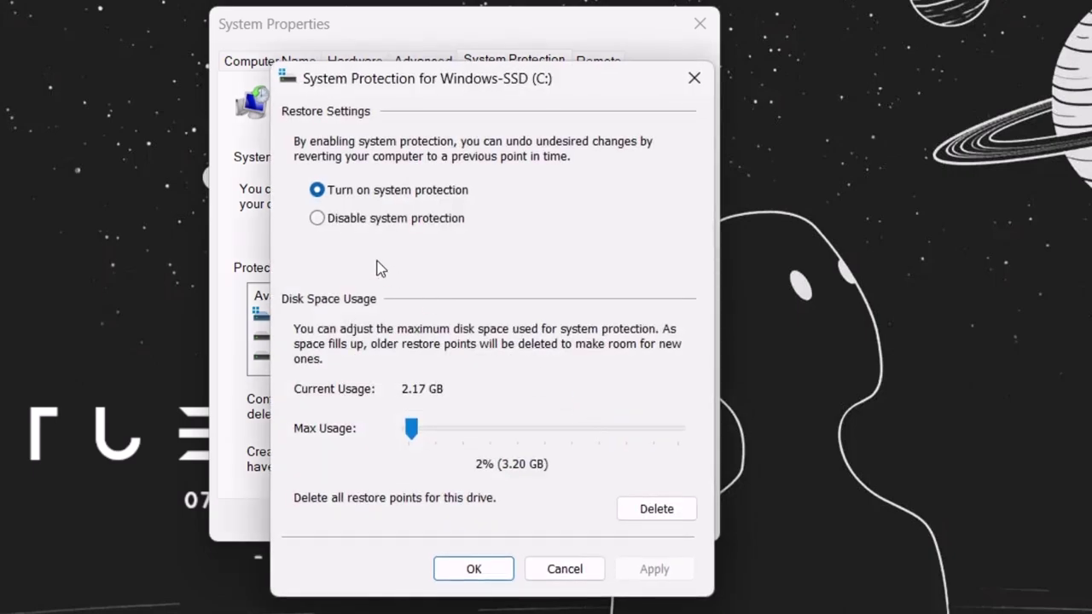
{"action": "left_click", "coordinate": [318, 193]}
{"action": "left_click", "coordinate": [648, 570]}
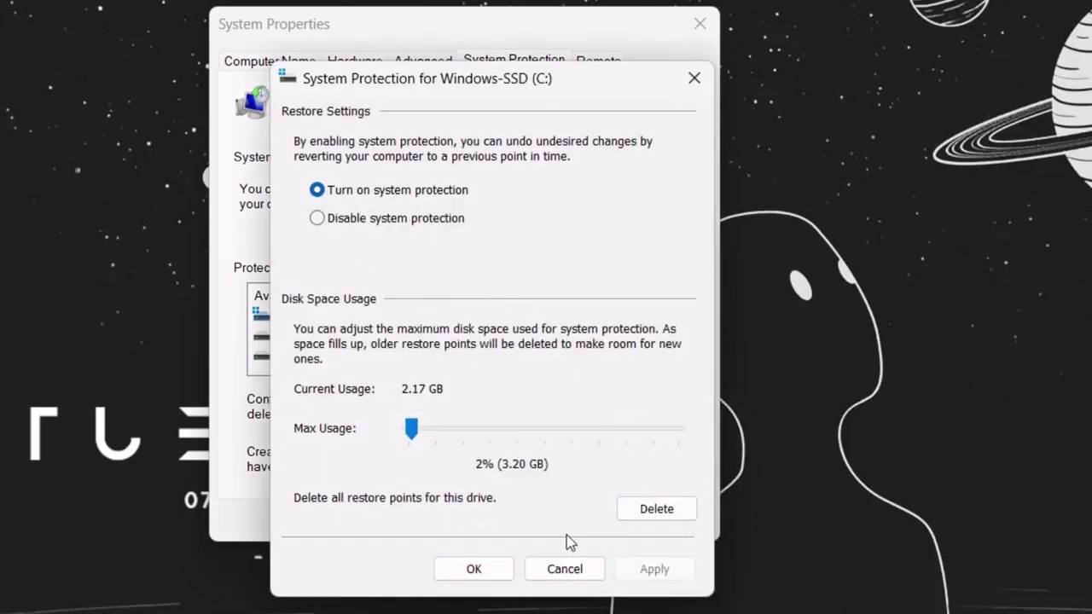
{"action": "left_click", "coordinate": [470, 569]}
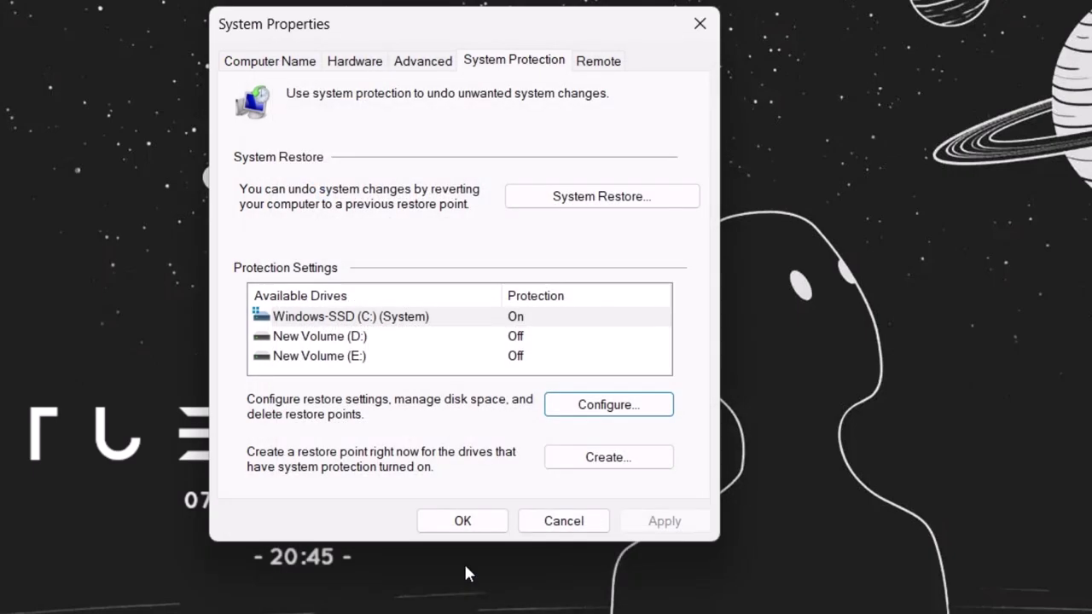
- Create a restore point named 'backup' and dismiss the success message
{"action": "left_click", "coordinate": [587, 459]}
{"action": "type", "text": "backup"}
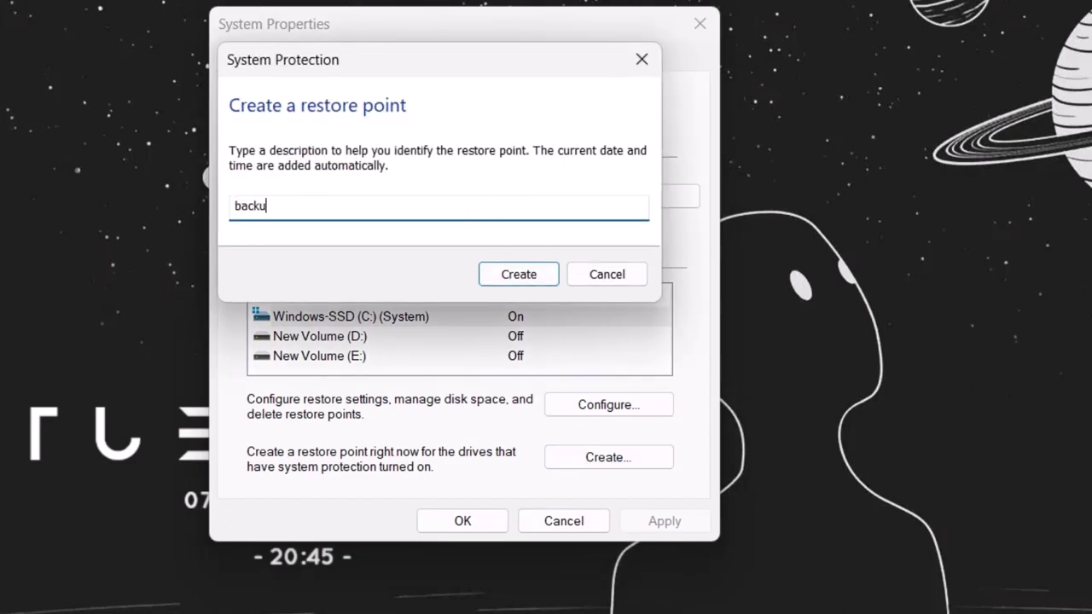
{"action": "left_click", "coordinate": [516, 274]}
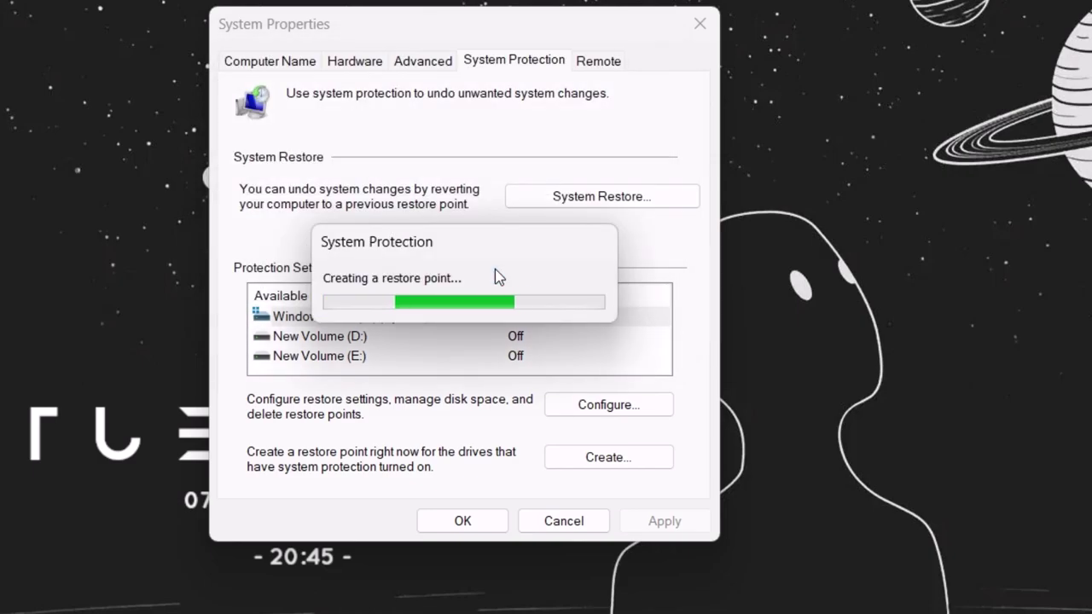
{"action": "left_click", "coordinate": [604, 292]}
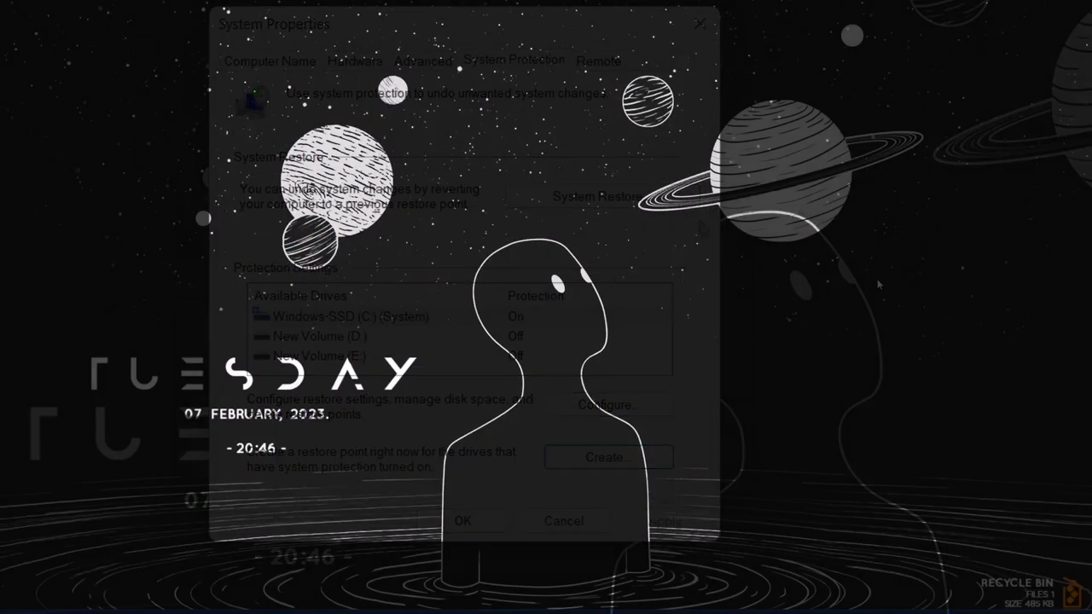
- Launch GeForce Experience and show the driver preference choices on its Drivers page
{"action": "type", "text": "gforc"}
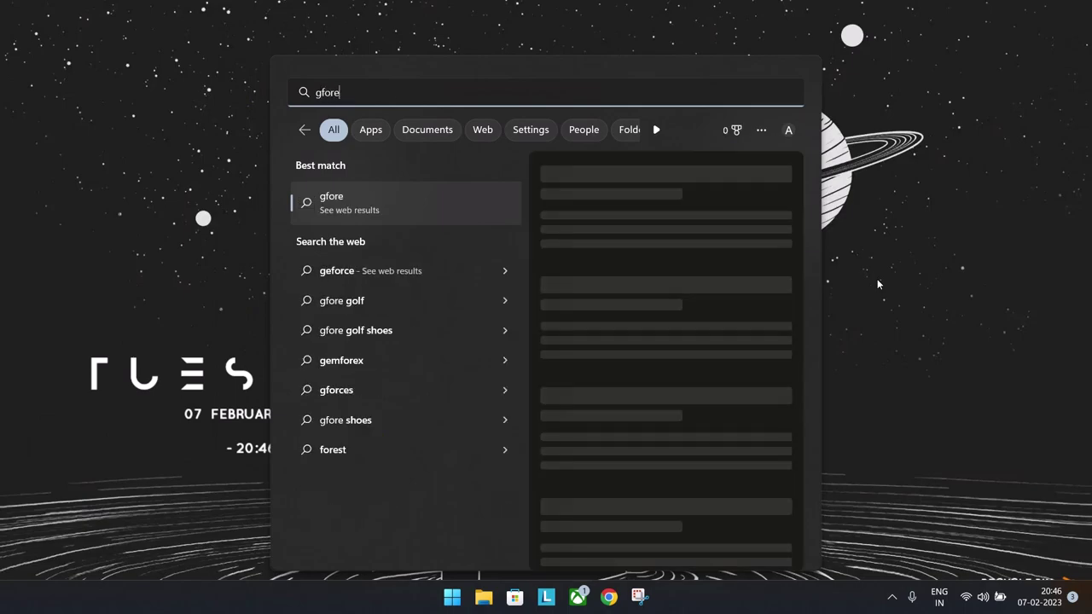
{"action": "key", "text": "BackSpace"}
{"action": "left_click", "coordinate": [371, 209]}
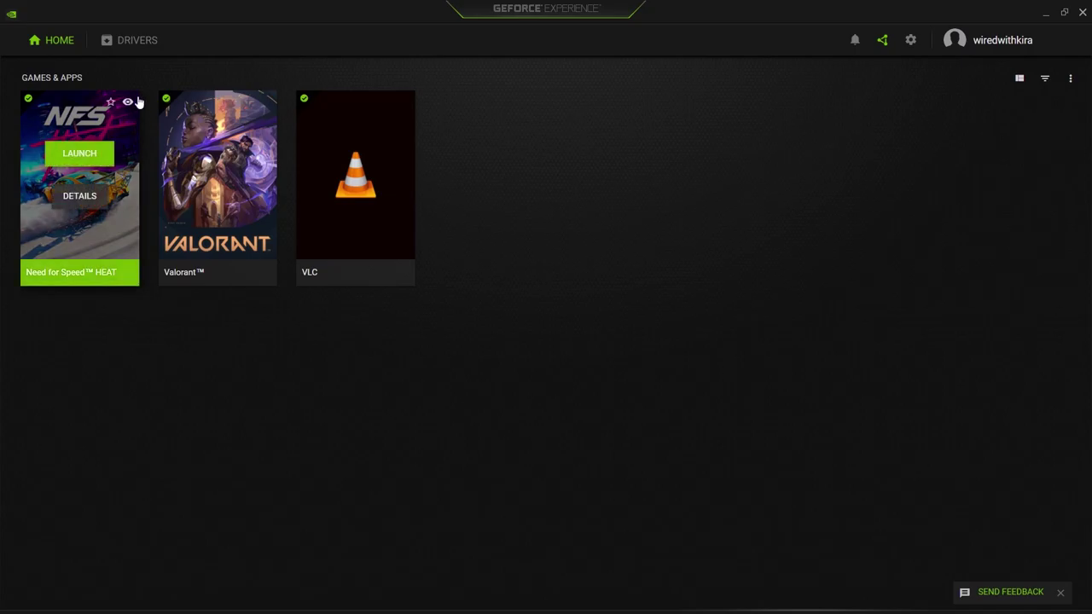
{"action": "left_click", "coordinate": [126, 50]}
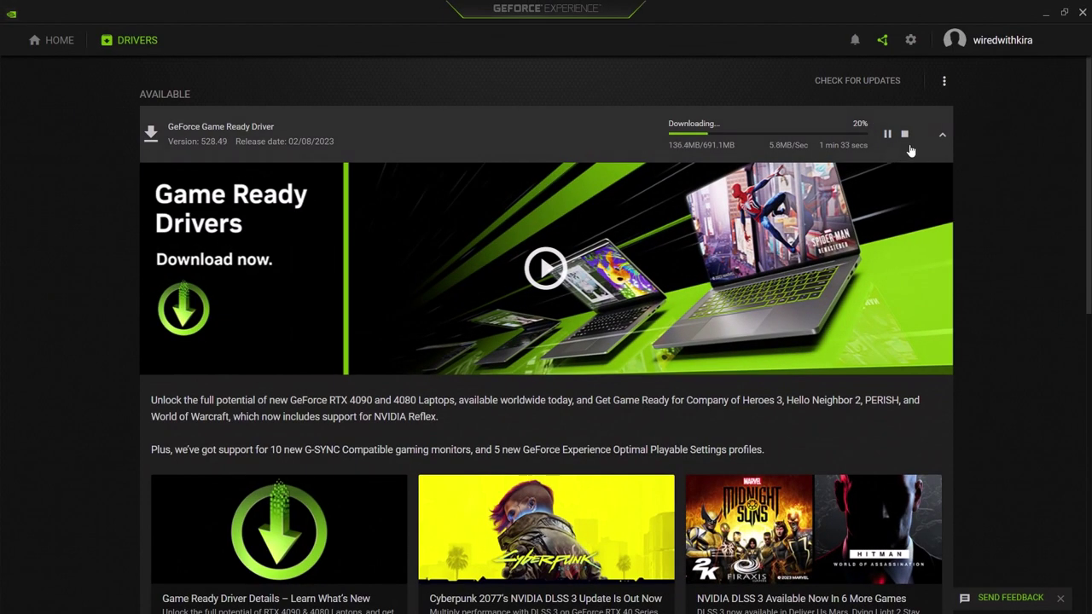
{"action": "scroll", "coordinate": [981, 215], "scroll_direction": "down", "scroll_amount": 3}
{"action": "scroll", "coordinate": [977, 171], "scroll_direction": "up", "scroll_amount": 3}
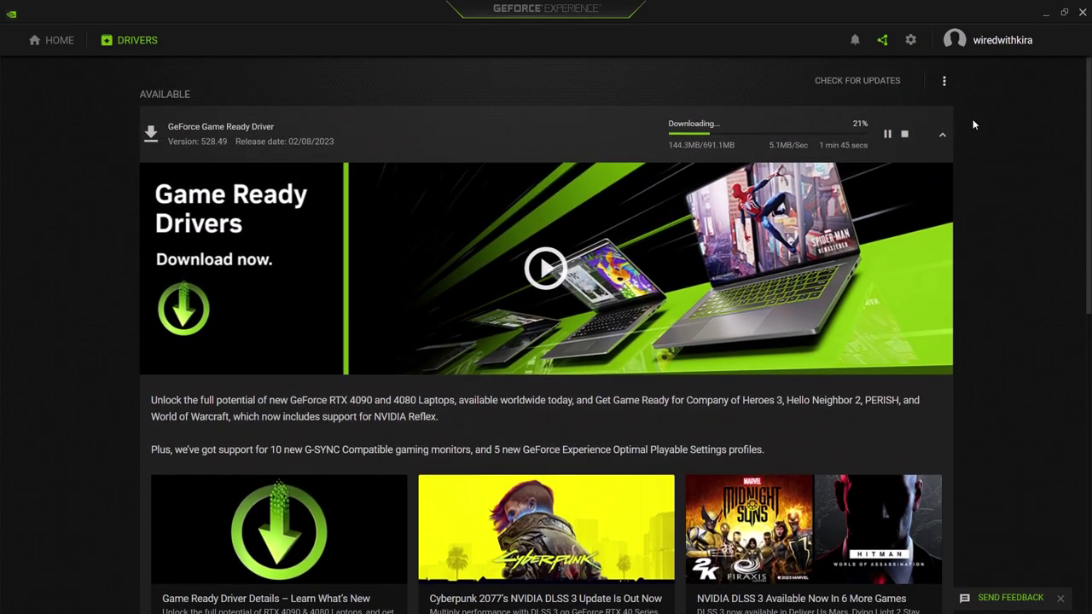
{"action": "left_click", "coordinate": [943, 80]}
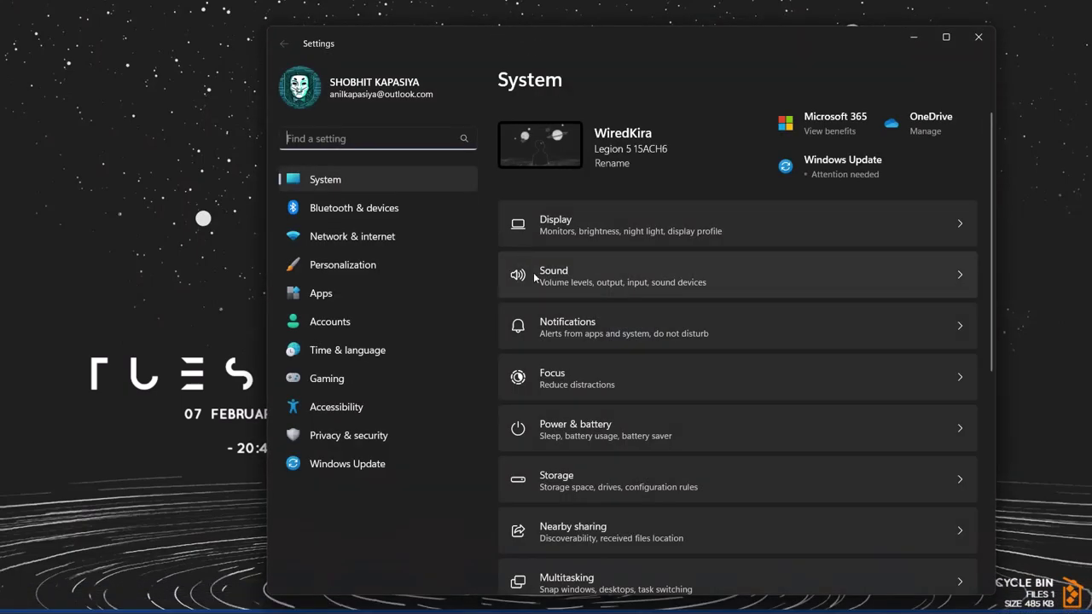
- Go to Windows Update and retry all failed updates to check again
{"action": "scroll", "coordinate": [529, 324], "scroll_direction": "down", "scroll_amount": 2}
{"action": "left_click", "coordinate": [338, 465]}
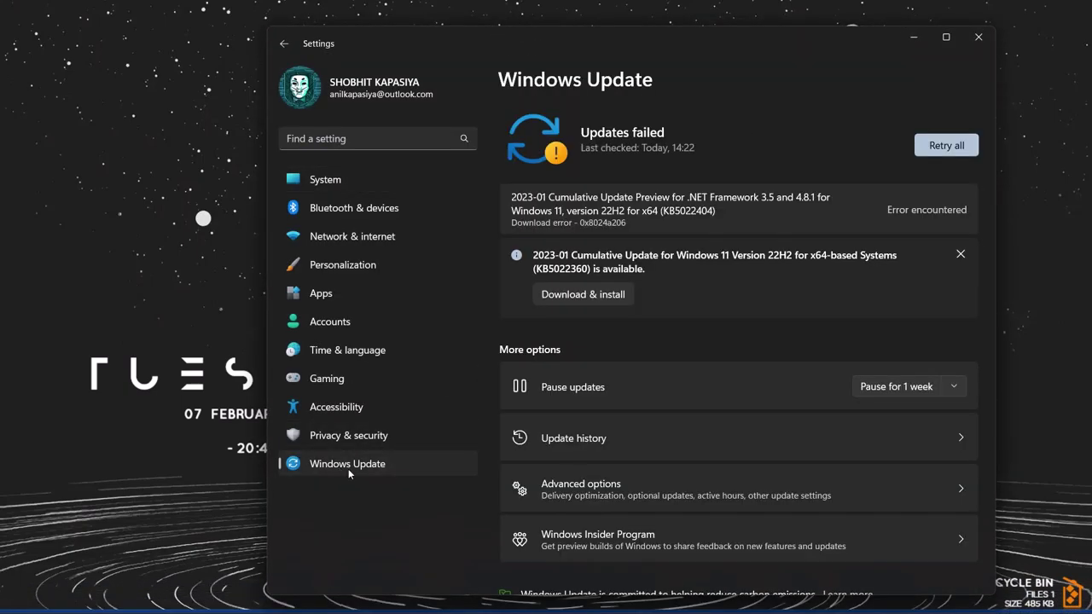
{"action": "left_click", "coordinate": [927, 154]}
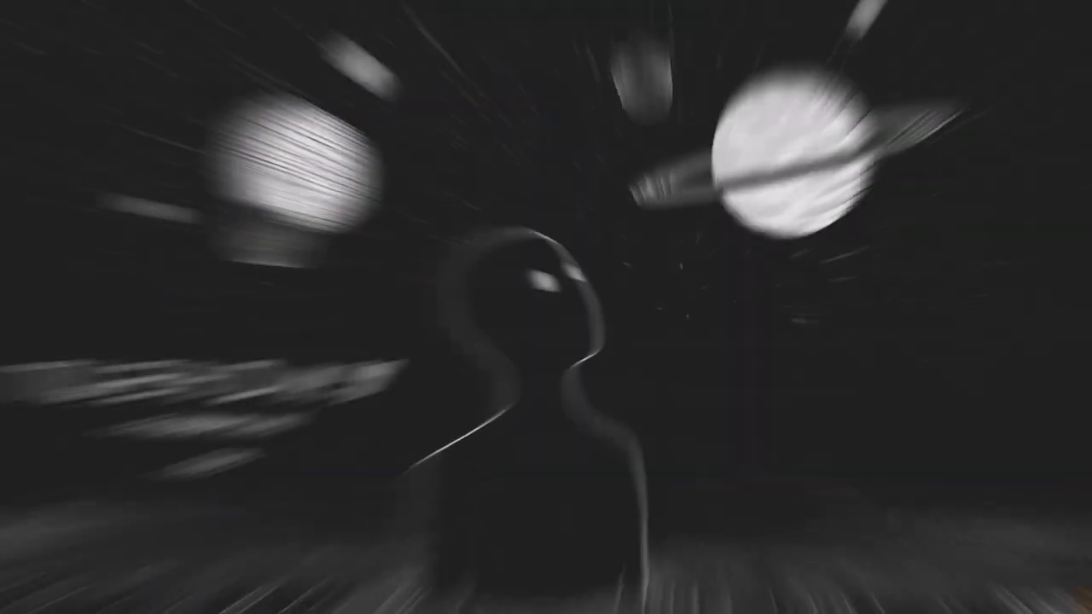
- Launch NVIDIA Control Panel via the desktop's full context menu and its Store listing
{"action": "right_click", "coordinate": [650, 197]}
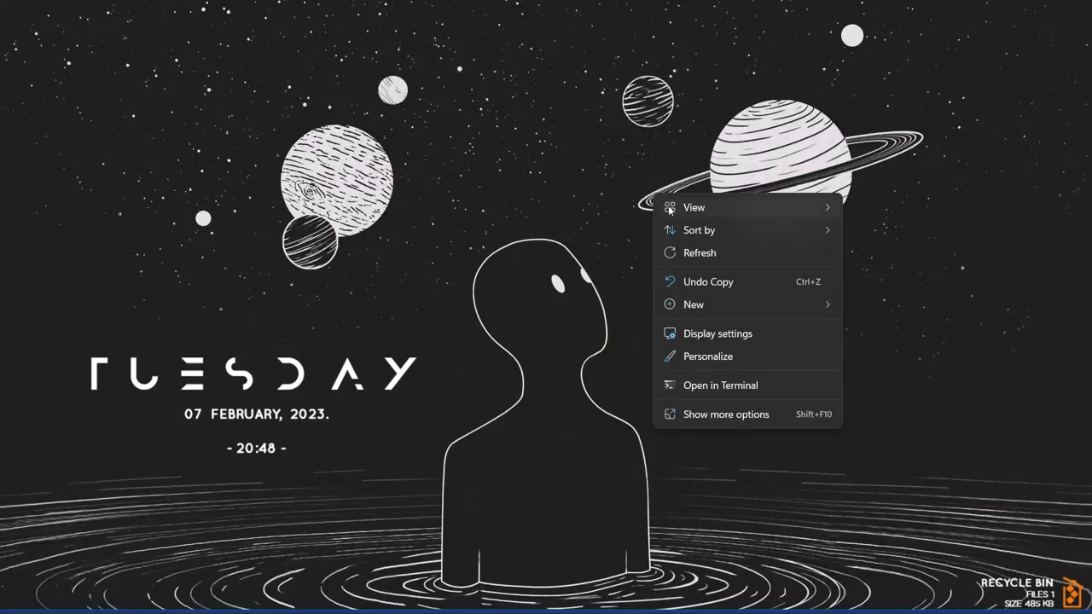
{"action": "left_click", "coordinate": [696, 414]}
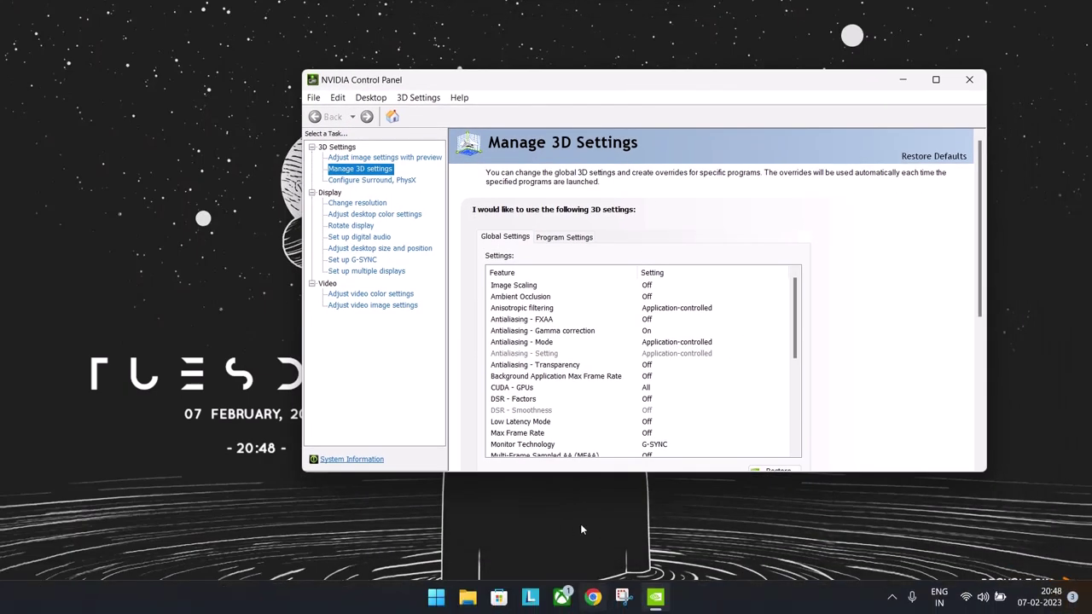
{"action": "left_click", "coordinate": [498, 602]}
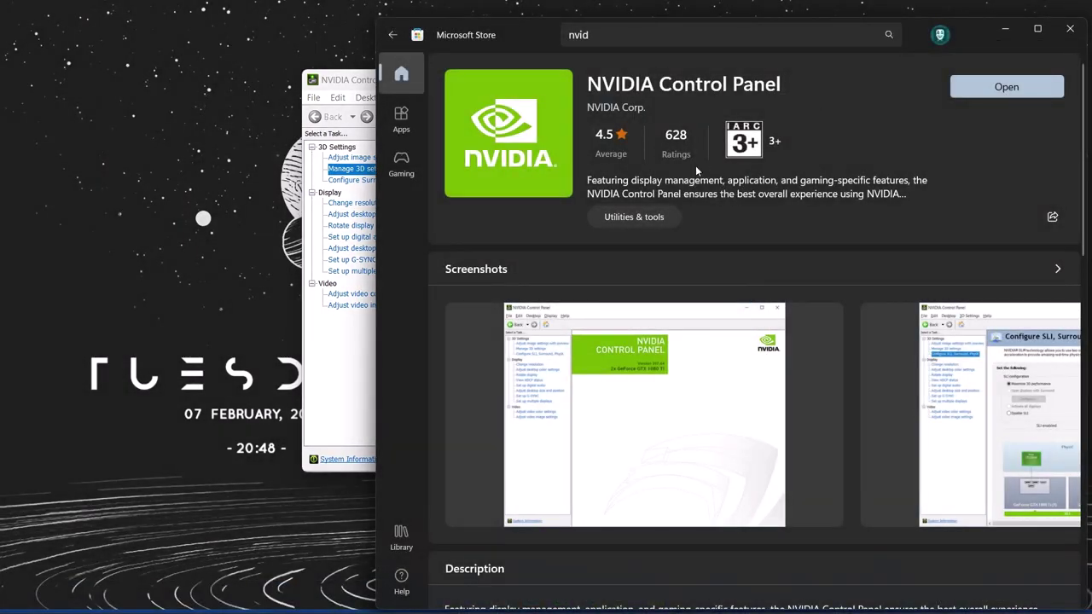
{"action": "scroll", "coordinate": [661, 250], "scroll_direction": "down", "scroll_amount": 3}
{"action": "scroll", "coordinate": [673, 248], "scroll_direction": "up", "scroll_amount": 3}
{"action": "scroll", "coordinate": [857, 230], "scroll_direction": "down", "scroll_amount": 1}
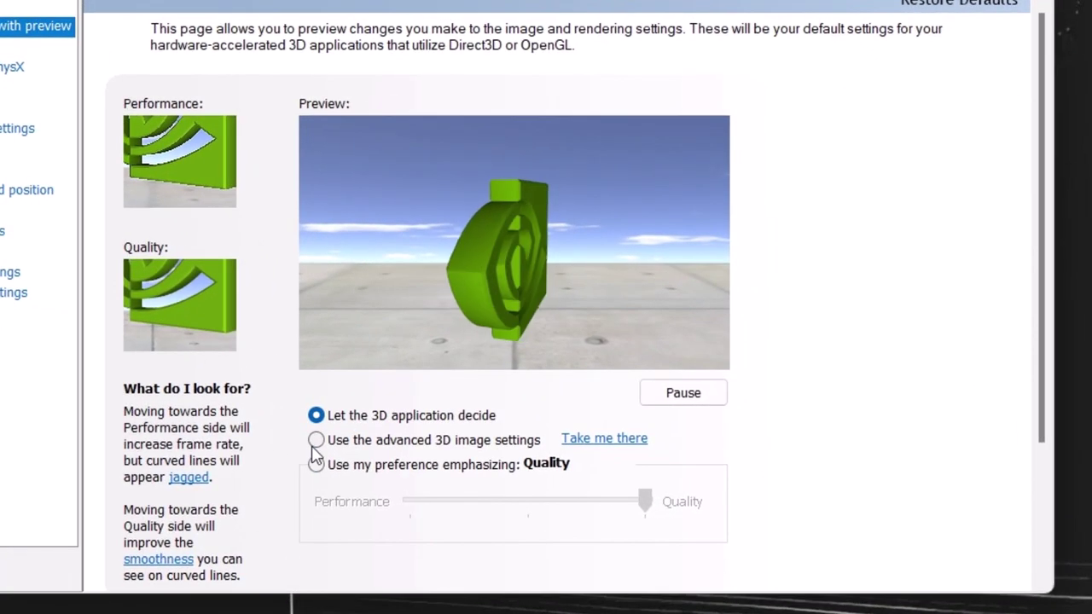
- Select 'Use the advanced 3D image settings' in the image preview page and apply
{"action": "left_click", "coordinate": [315, 441]}
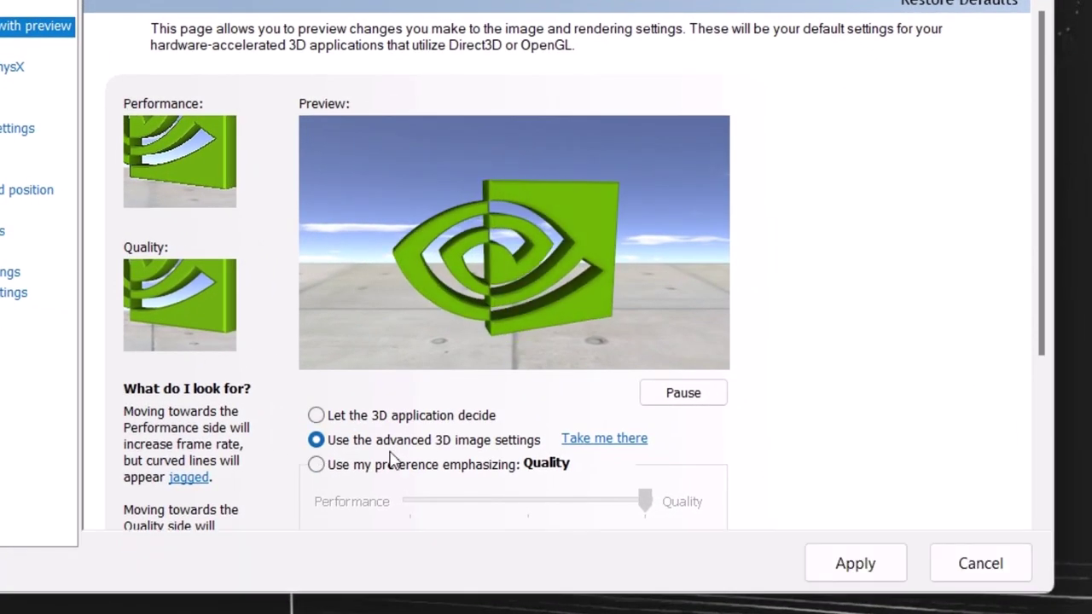
{"action": "scroll", "coordinate": [629, 429], "scroll_direction": "down", "scroll_amount": 2}
{"action": "left_click", "coordinate": [668, 336]}
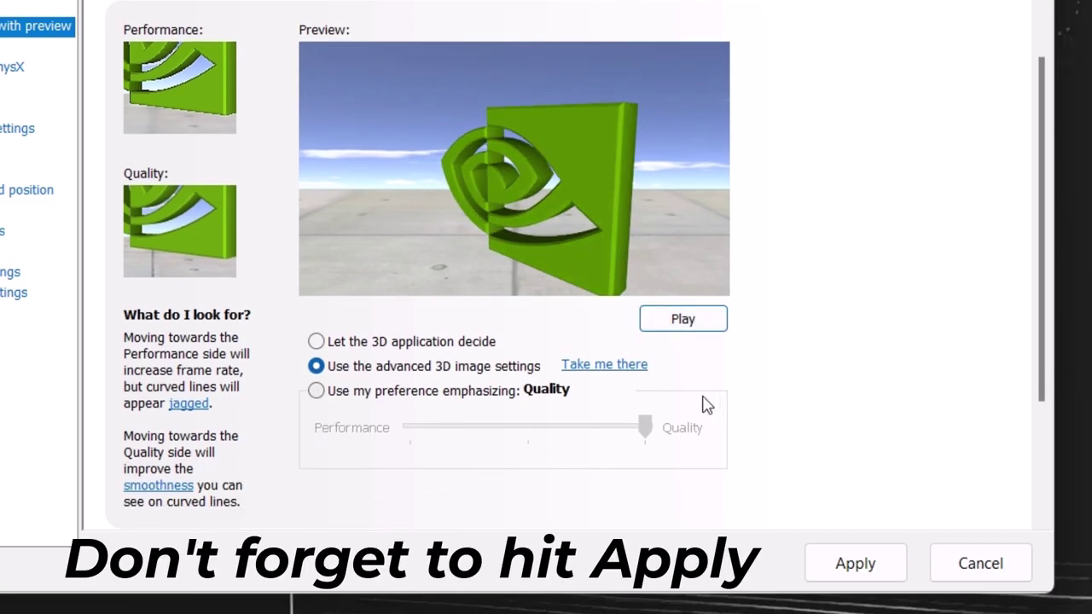
{"action": "left_click", "coordinate": [866, 573]}
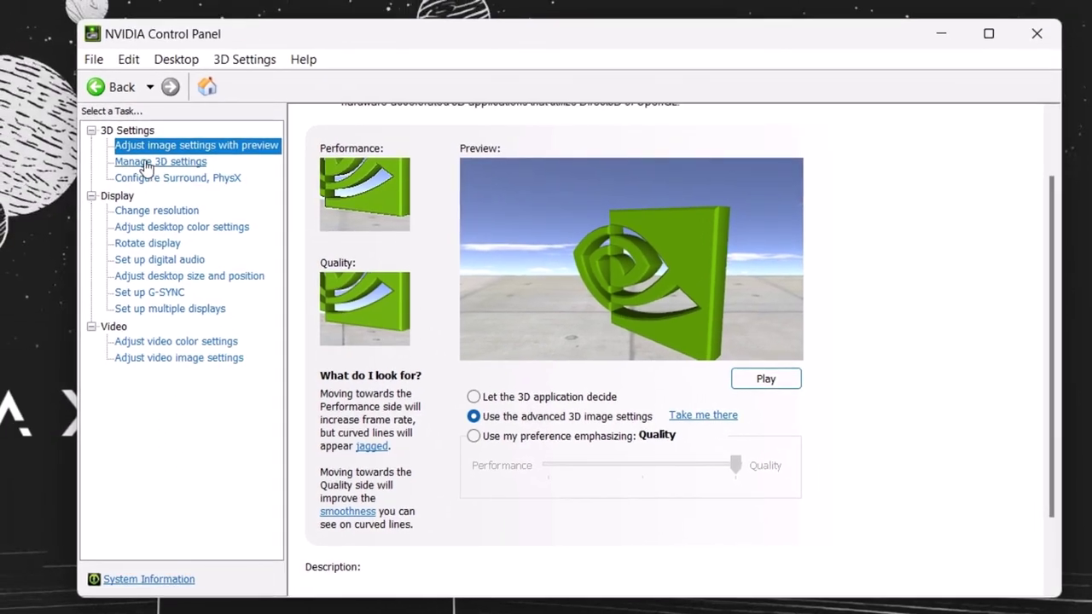
- Turn on global Image Scaling with sharpening lowered from 50% to 36%
{"action": "left_click", "coordinate": [145, 162]}
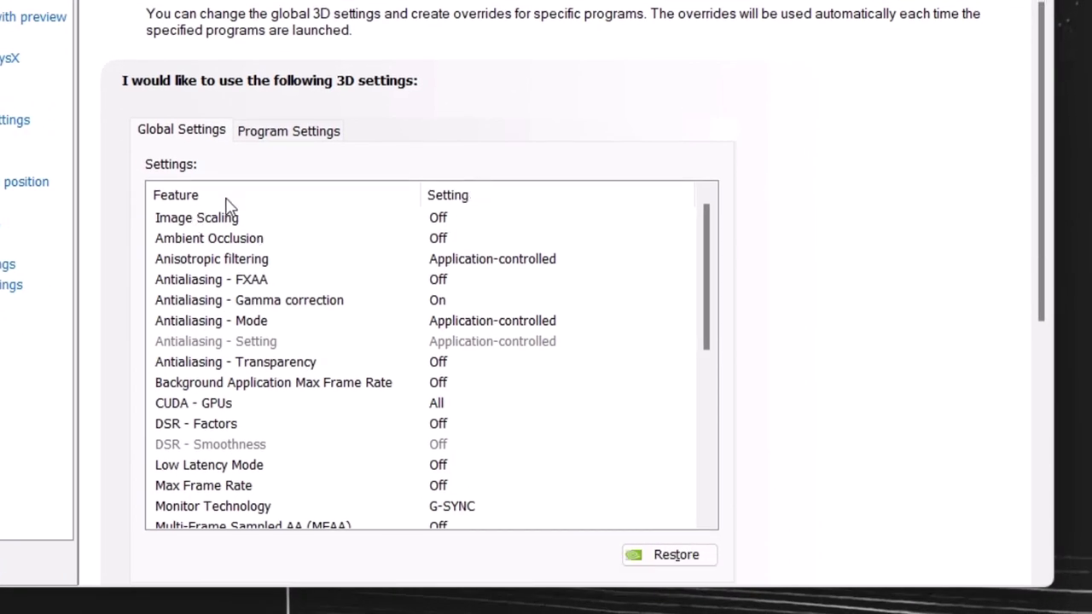
{"action": "left_click", "coordinate": [195, 223]}
{"action": "left_click", "coordinate": [433, 220]}
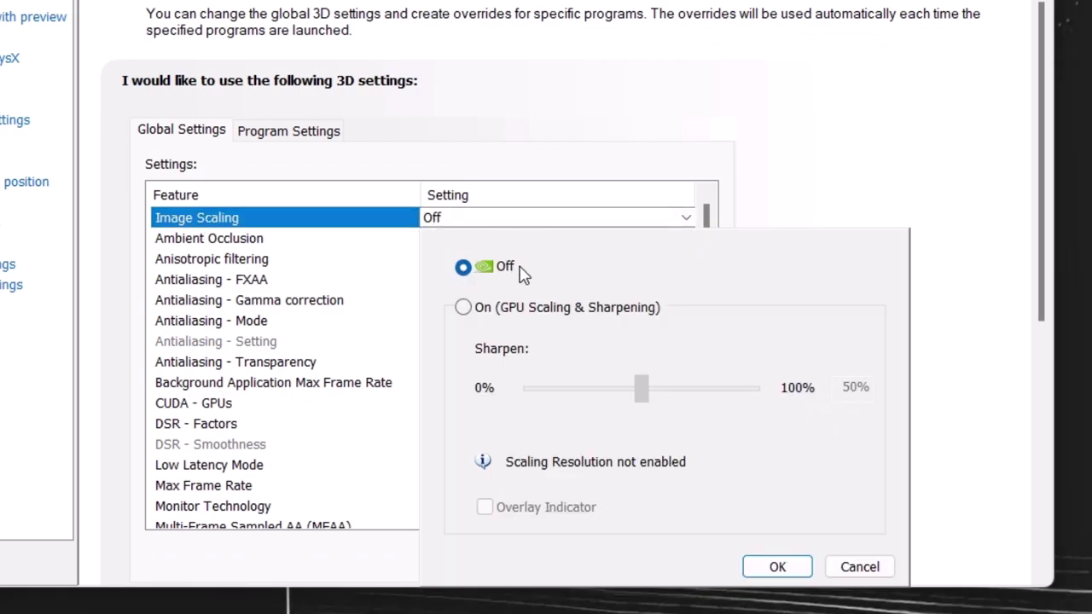
{"action": "left_click", "coordinate": [462, 307]}
{"action": "left_click_drag", "start_coordinate": [640, 388], "coordinate": [614, 393]}
{"action": "left_click", "coordinate": [761, 567]}
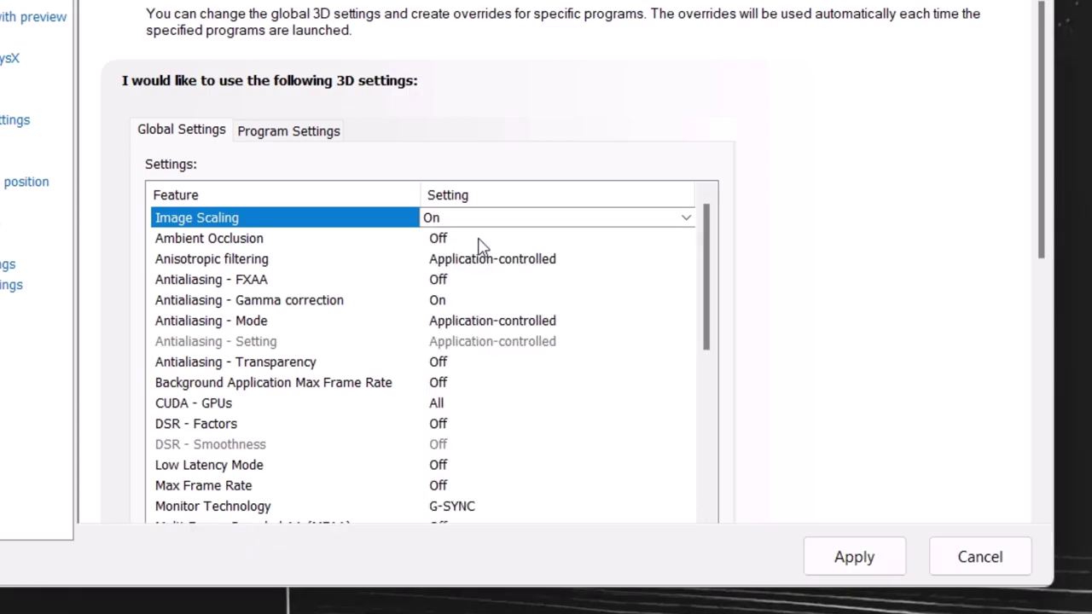
- Set Ambient Occlusion to Performance and turn Anisotropic filtering, FXAA and Antialiasing Mode off
{"action": "left_click", "coordinate": [482, 242]}
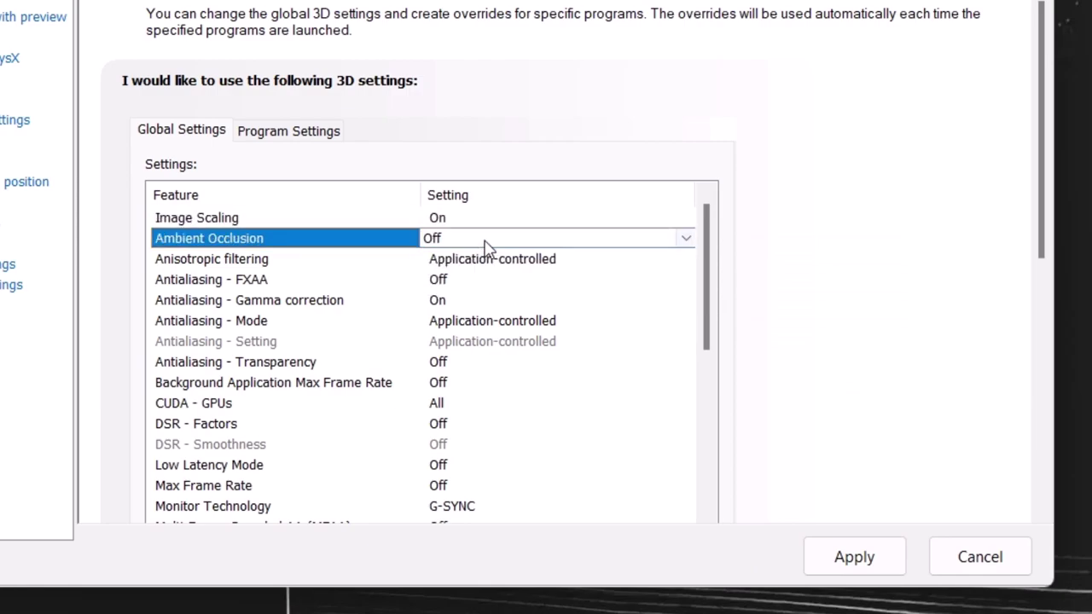
{"action": "left_click", "coordinate": [484, 240]}
{"action": "left_click", "coordinate": [503, 287]}
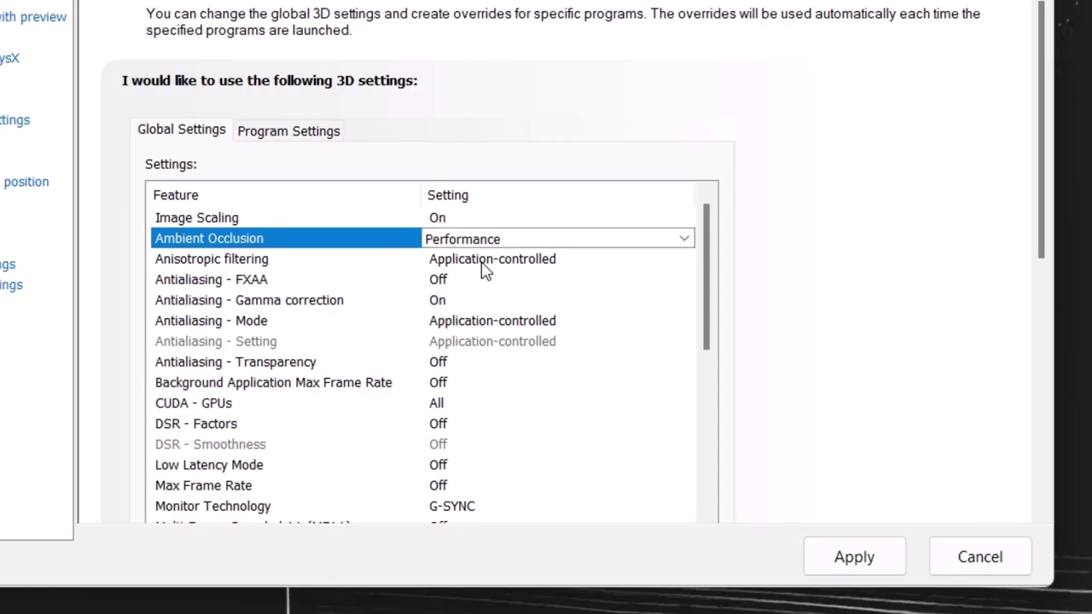
{"action": "left_click", "coordinate": [482, 261]}
{"action": "left_click", "coordinate": [482, 261]}
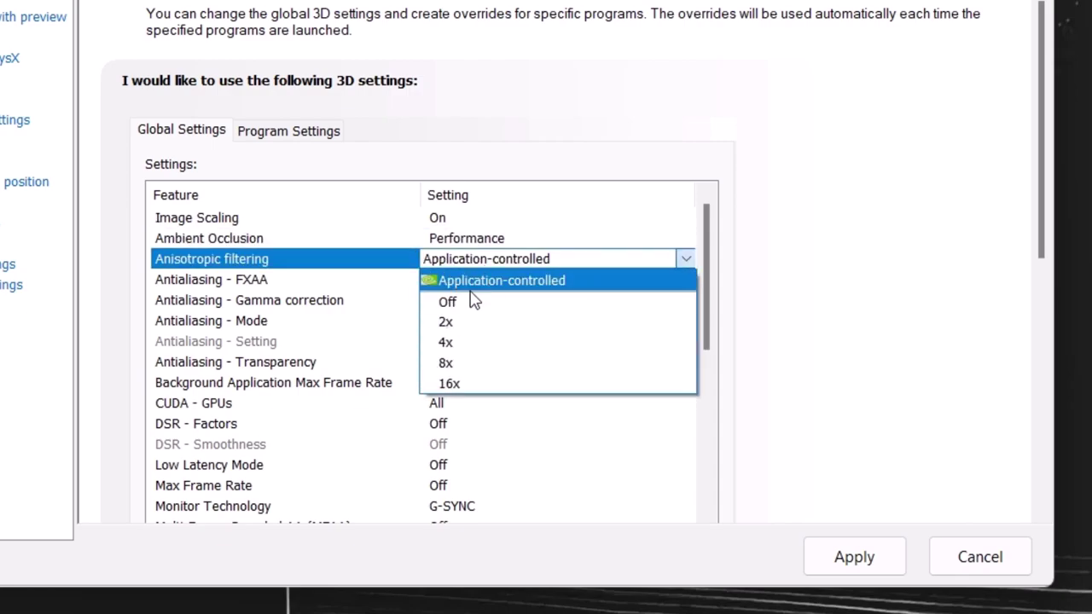
{"action": "left_click", "coordinate": [493, 301]}
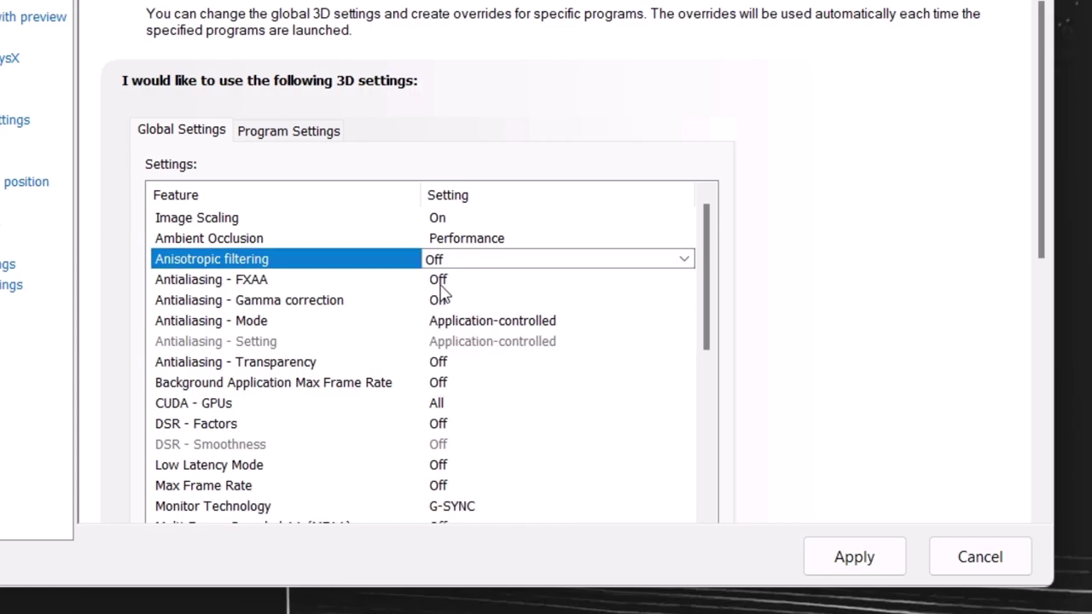
{"action": "left_click", "coordinate": [457, 279]}
{"action": "left_click", "coordinate": [459, 279]}
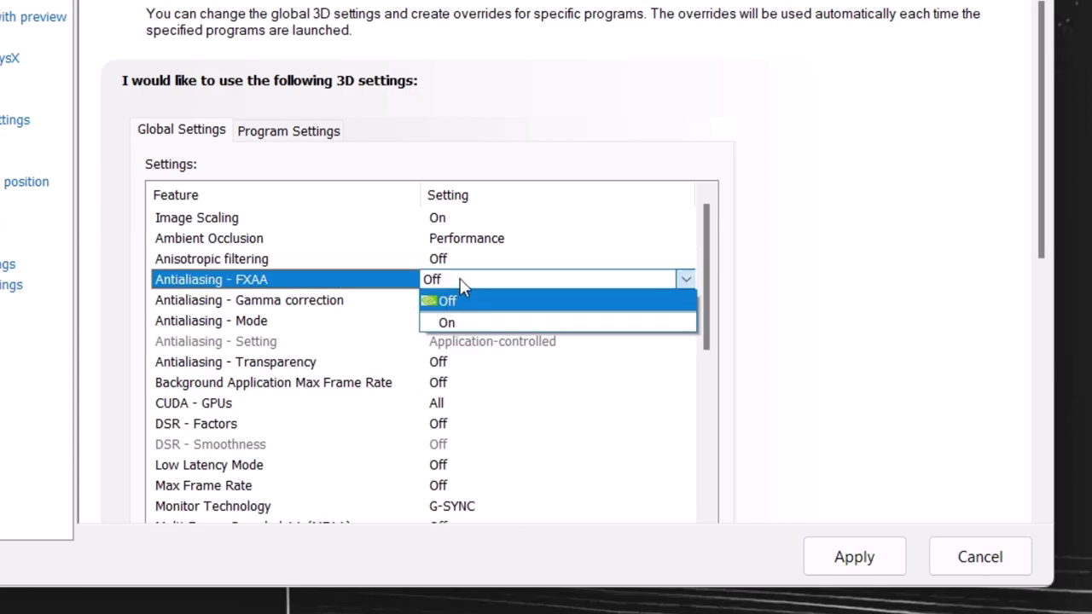
{"action": "left_click", "coordinate": [352, 325]}
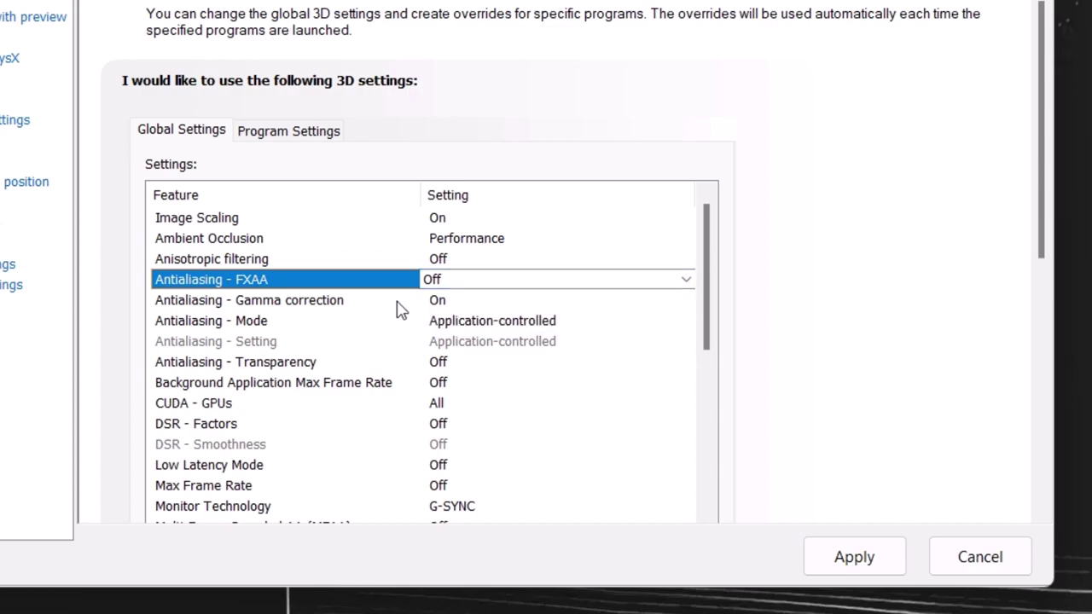
{"action": "left_click", "coordinate": [454, 322]}
{"action": "left_click", "coordinate": [461, 322]}
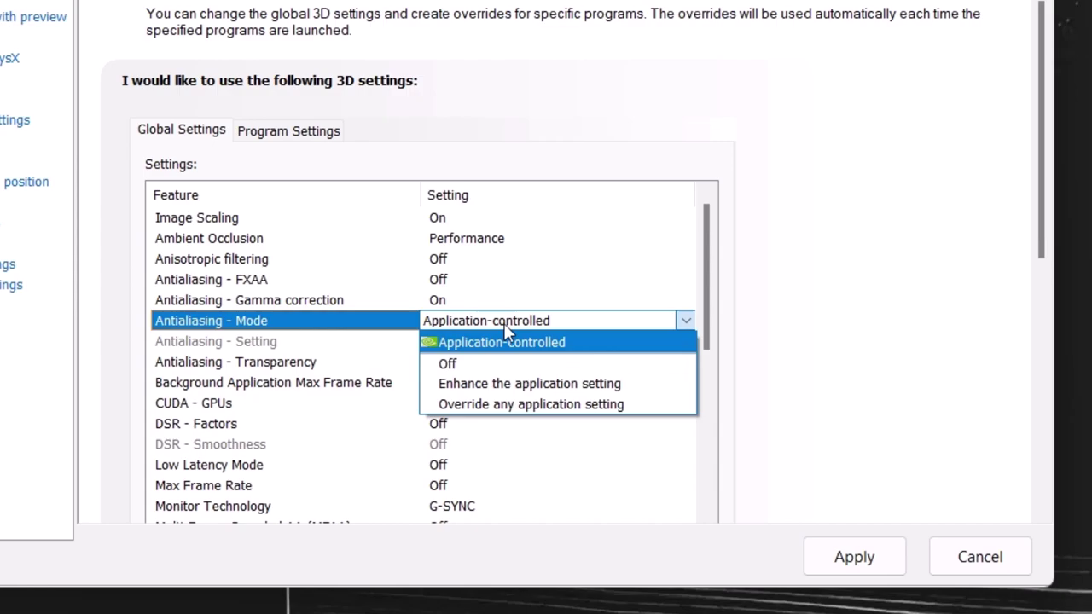
{"action": "left_click", "coordinate": [468, 364]}
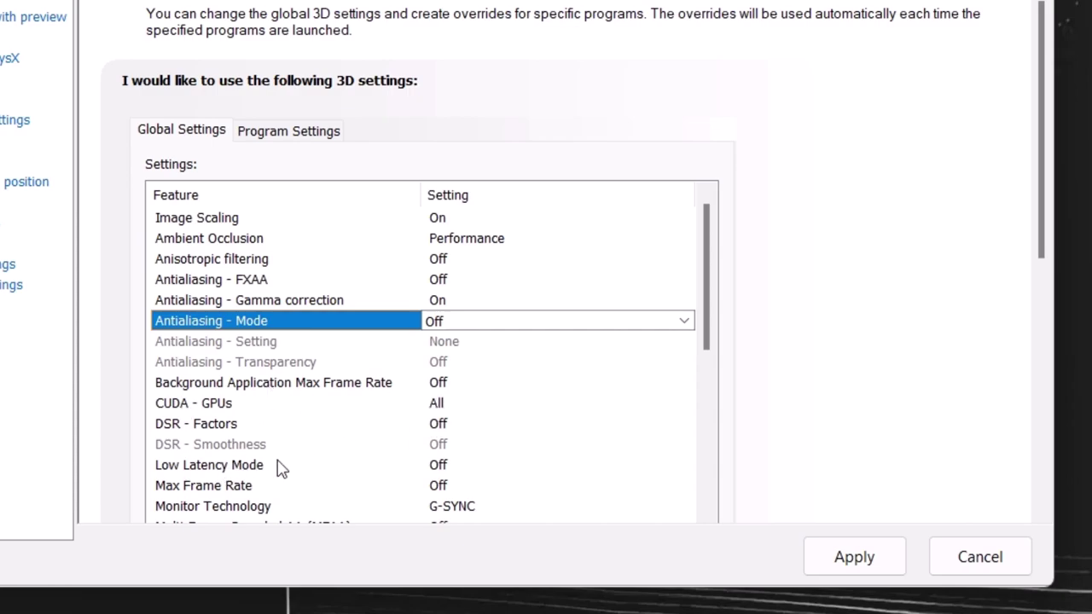
- Set Low Latency Mode to On
{"action": "left_click", "coordinate": [457, 465]}
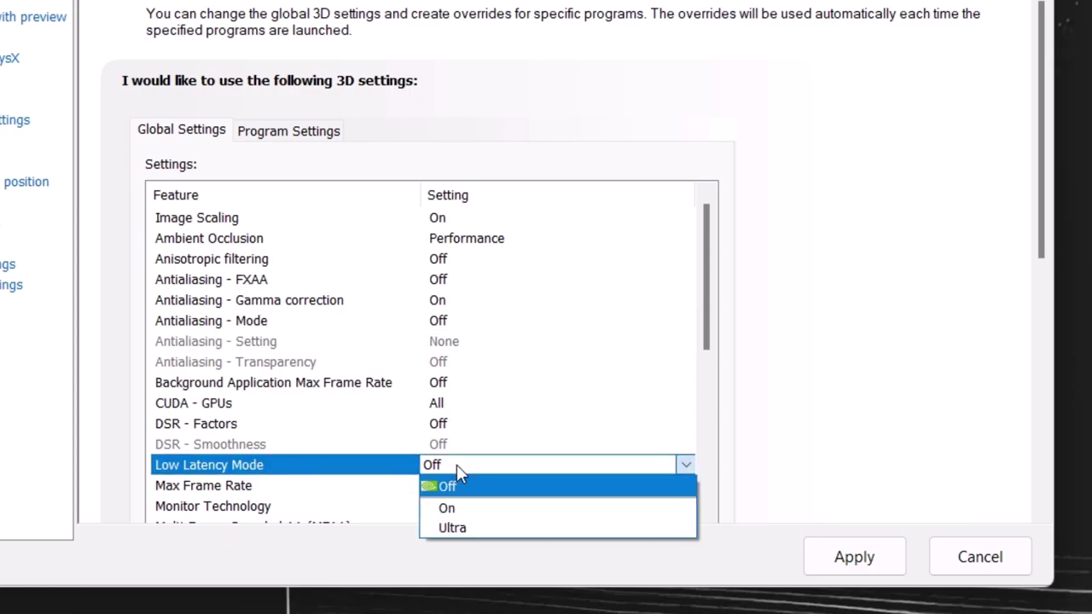
{"action": "left_click", "coordinate": [458, 508]}
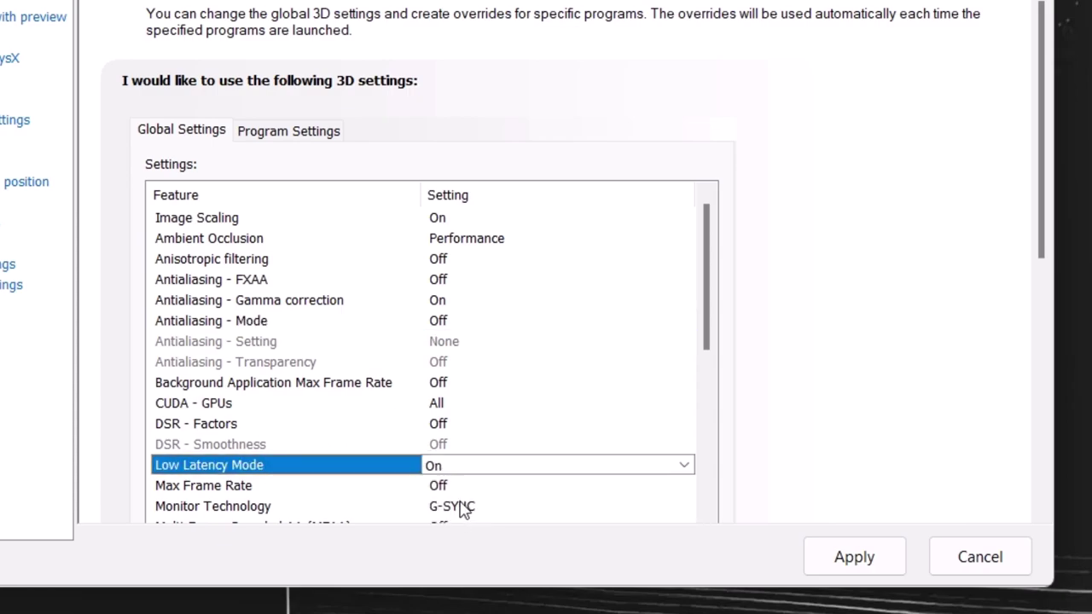
{"action": "scroll", "coordinate": [392, 428], "scroll_direction": "down", "scroll_amount": 2}
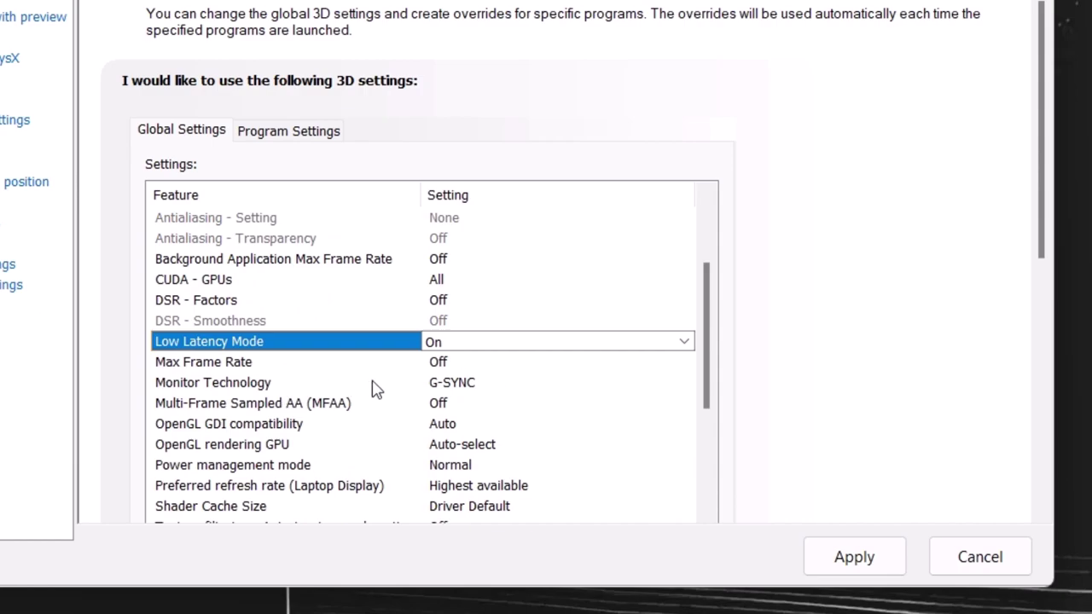
{"action": "key", "text": "Down"}
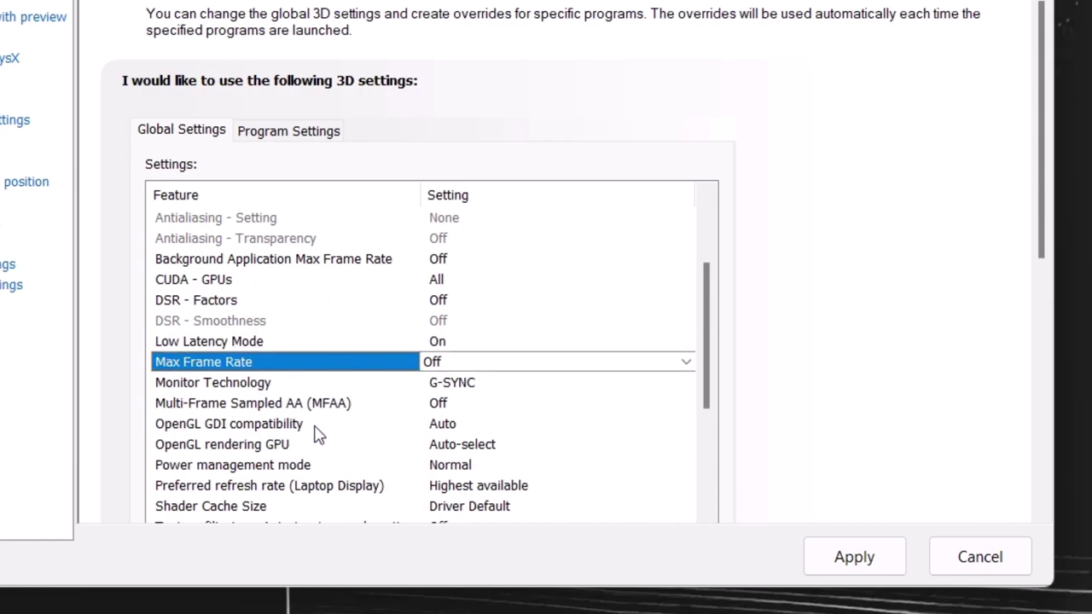
- Set OpenGL GDI compatibility to Prefer performance and OpenGL rendering GPU to the RTX 3050 Ti
{"action": "left_click", "coordinate": [437, 424]}
{"action": "left_click", "coordinate": [460, 426]}
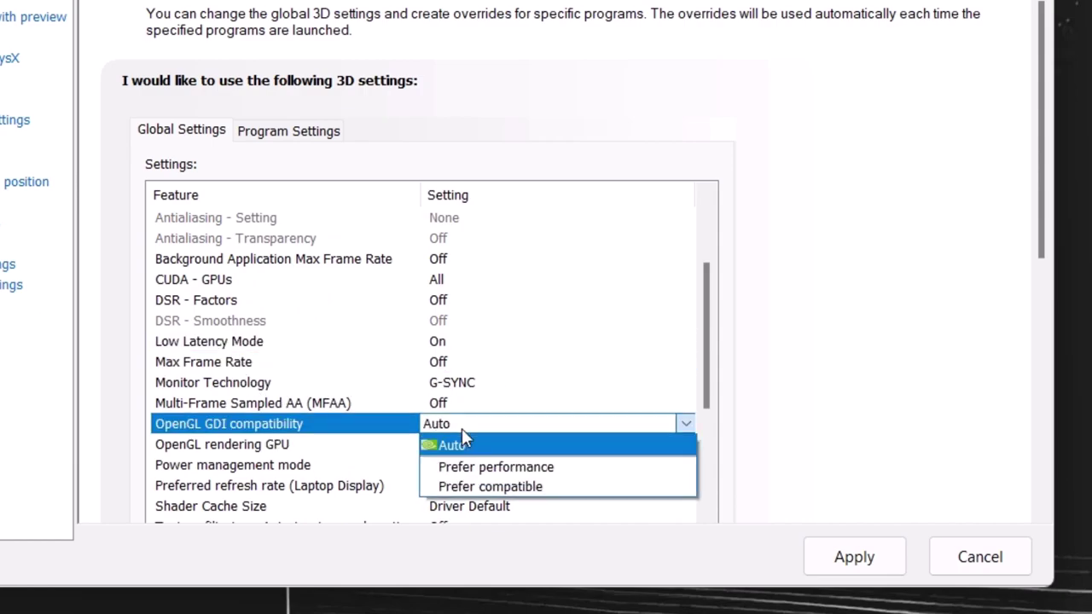
{"action": "left_click", "coordinate": [479, 468]}
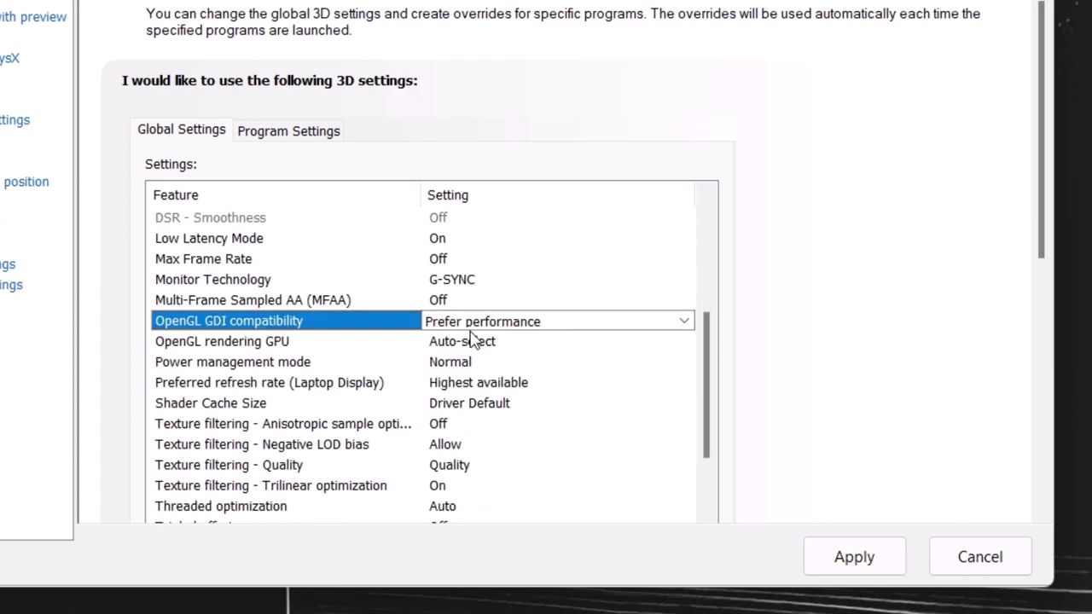
{"action": "left_click", "coordinate": [463, 343]}
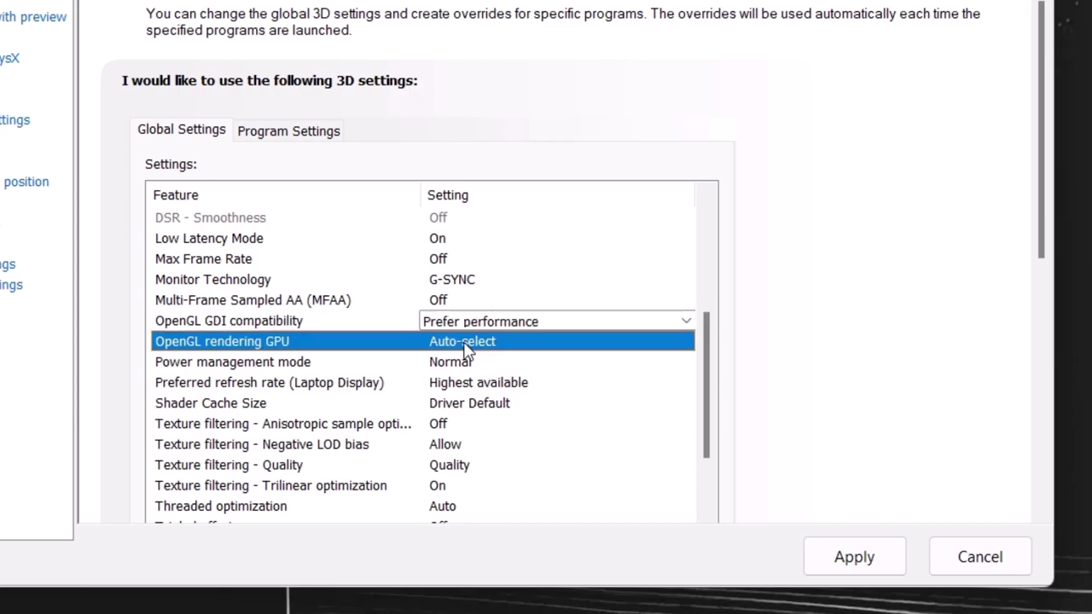
{"action": "left_click", "coordinate": [466, 345]}
{"action": "left_click", "coordinate": [508, 384]}
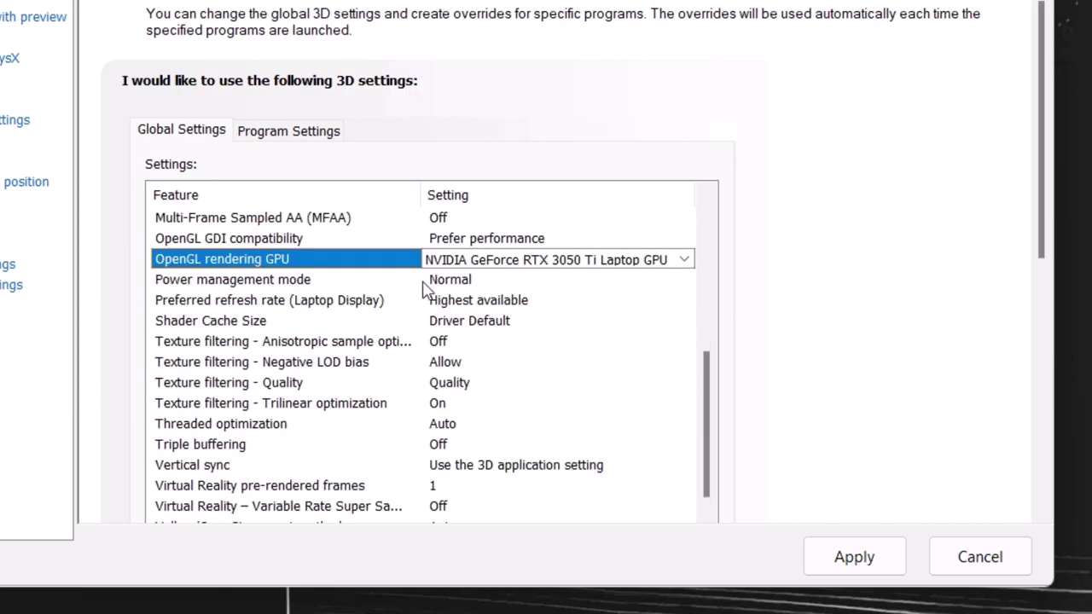
- Set Power management mode to Prefer maximum performance
{"action": "left_click", "coordinate": [456, 282]}
{"action": "left_click", "coordinate": [456, 282]}
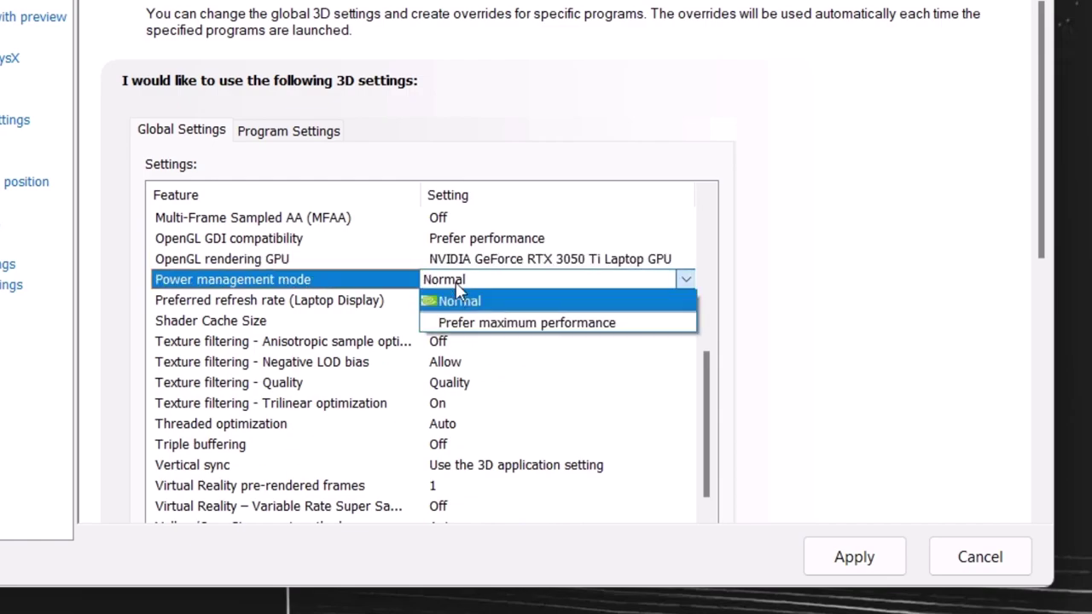
{"action": "left_click", "coordinate": [486, 326]}
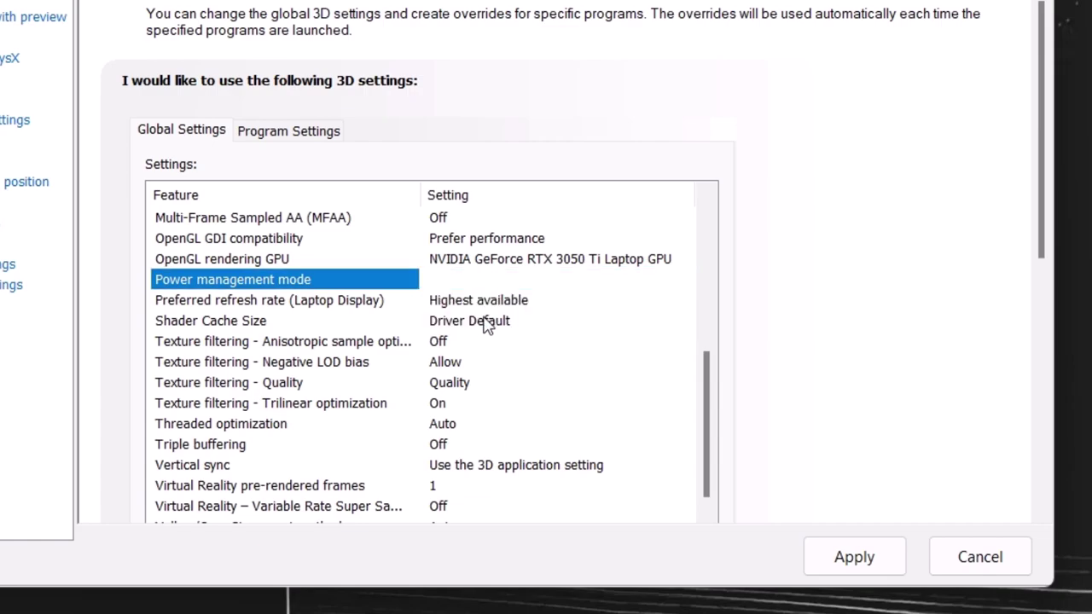
{"action": "left_click", "coordinate": [530, 261]}
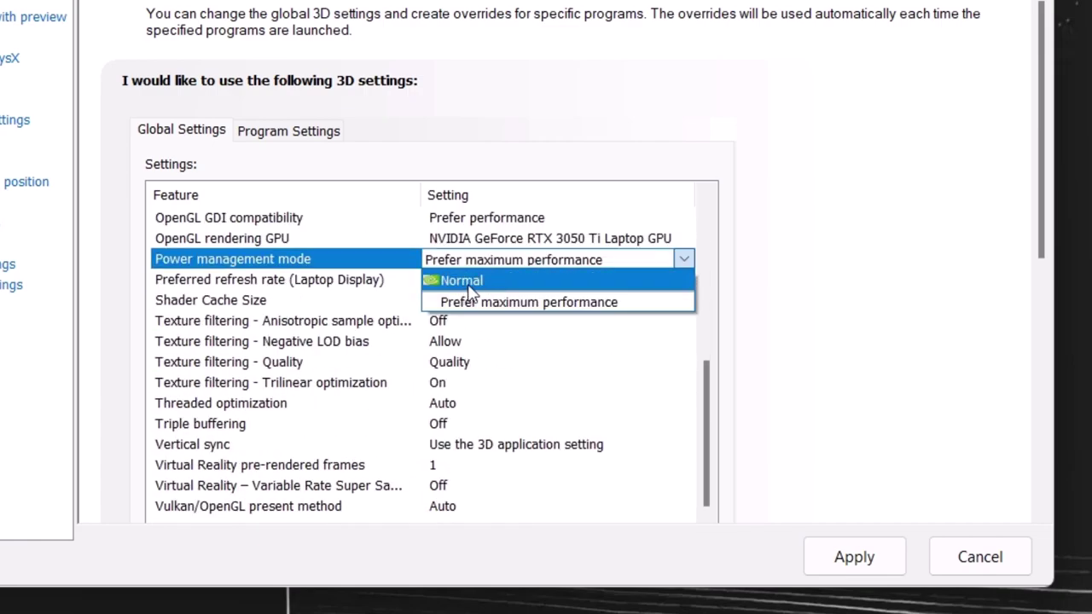
{"action": "left_click", "coordinate": [435, 303]}
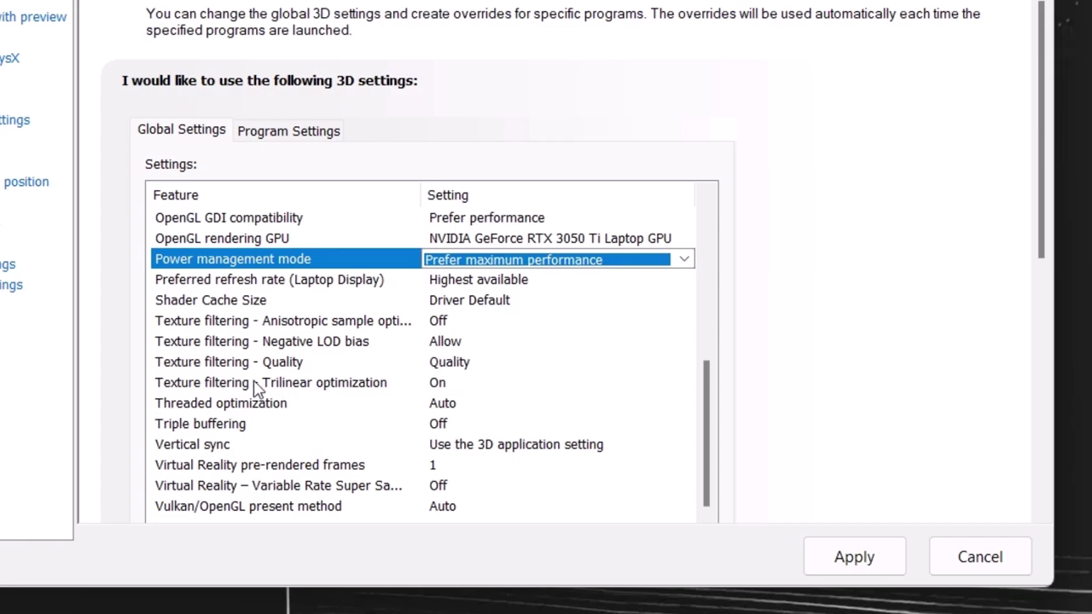
- Set Texture filtering - Quality to High performance
{"action": "left_click", "coordinate": [465, 366]}
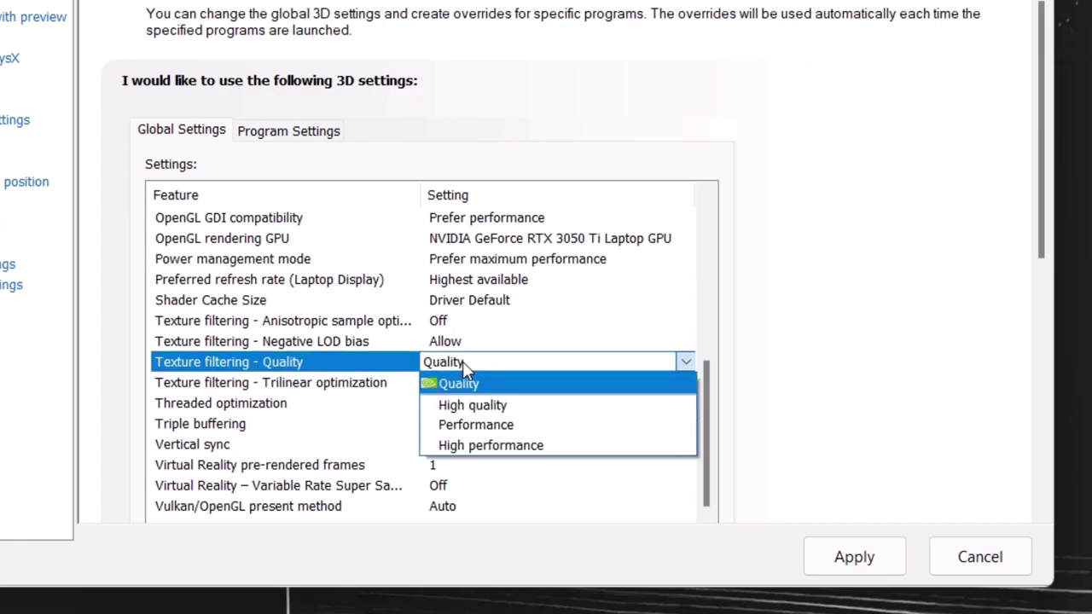
{"action": "left_click", "coordinate": [475, 447]}
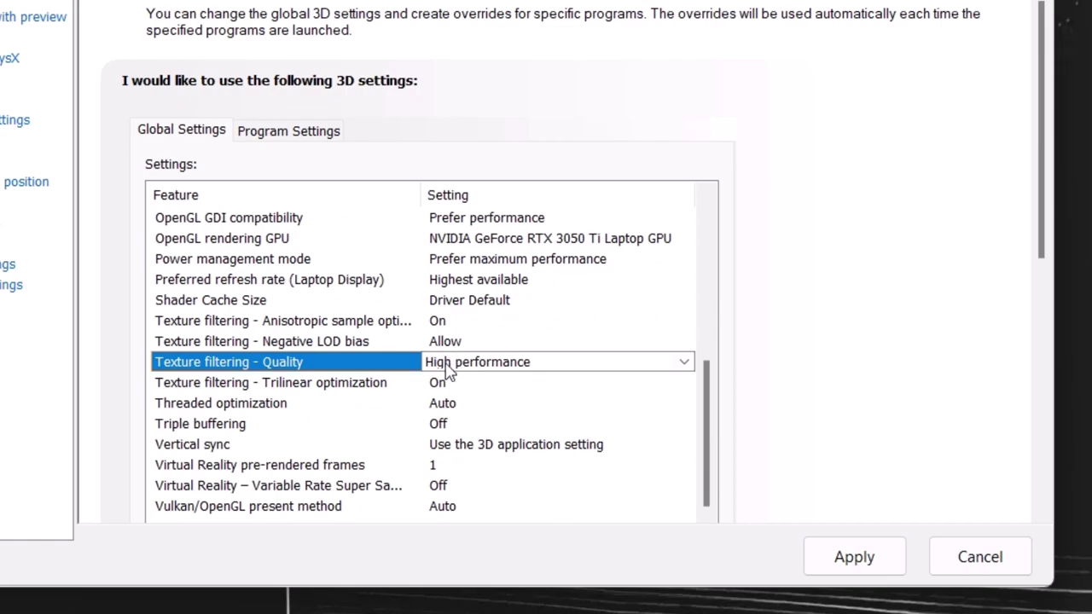
{"action": "left_click", "coordinate": [463, 449]}
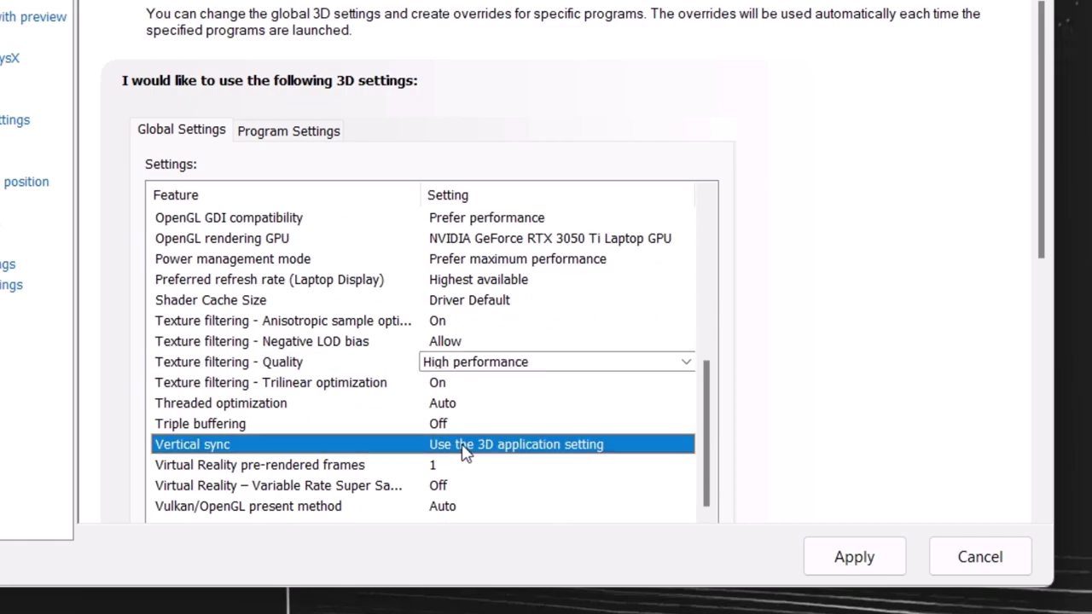
{"action": "left_click", "coordinate": [467, 452]}
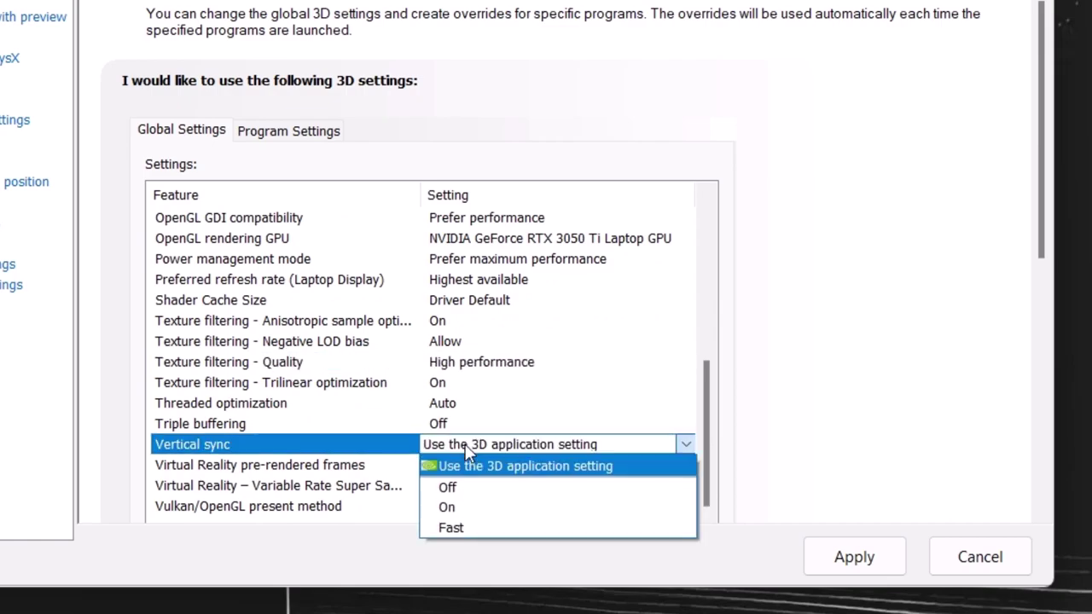
- Turn Vertical sync off and apply, then assign PhysX to the RTX 3050 Ti Laptop GPU and apply
{"action": "left_click", "coordinate": [449, 489]}
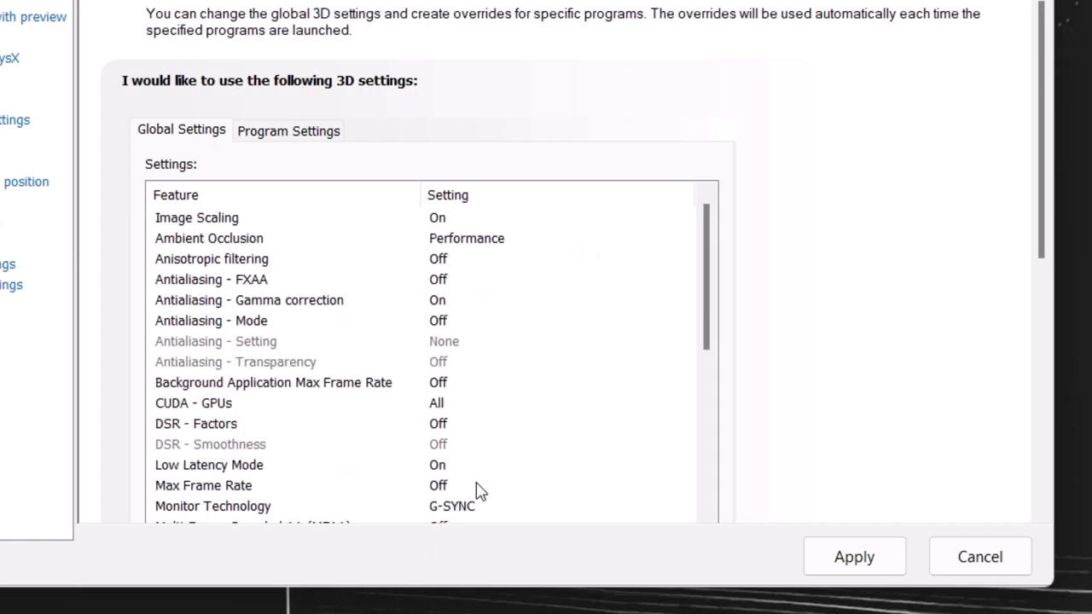
{"action": "left_click", "coordinate": [852, 569]}
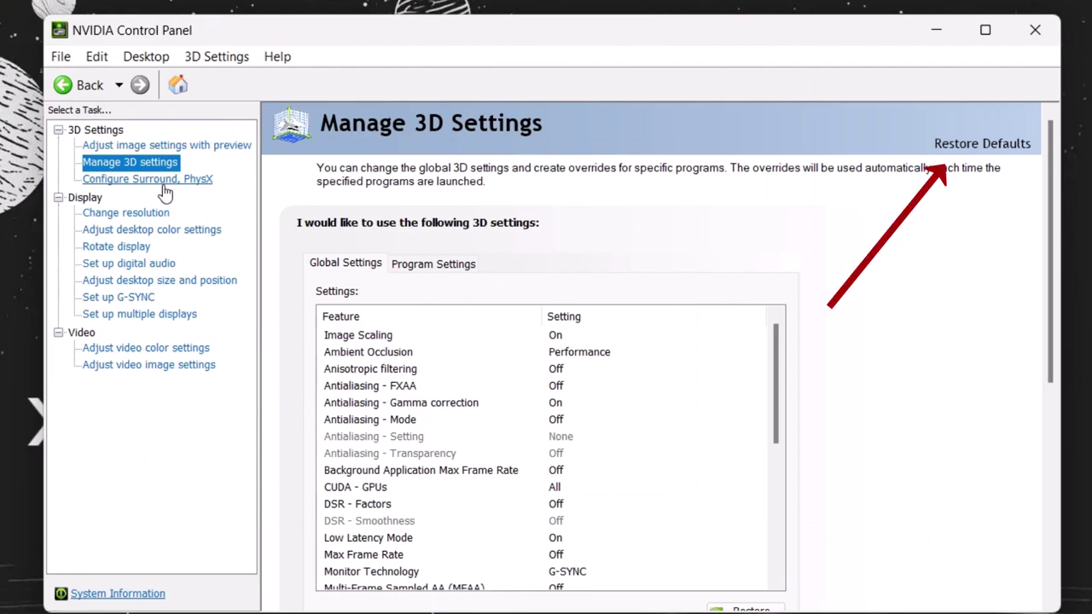
{"action": "left_click", "coordinate": [162, 179]}
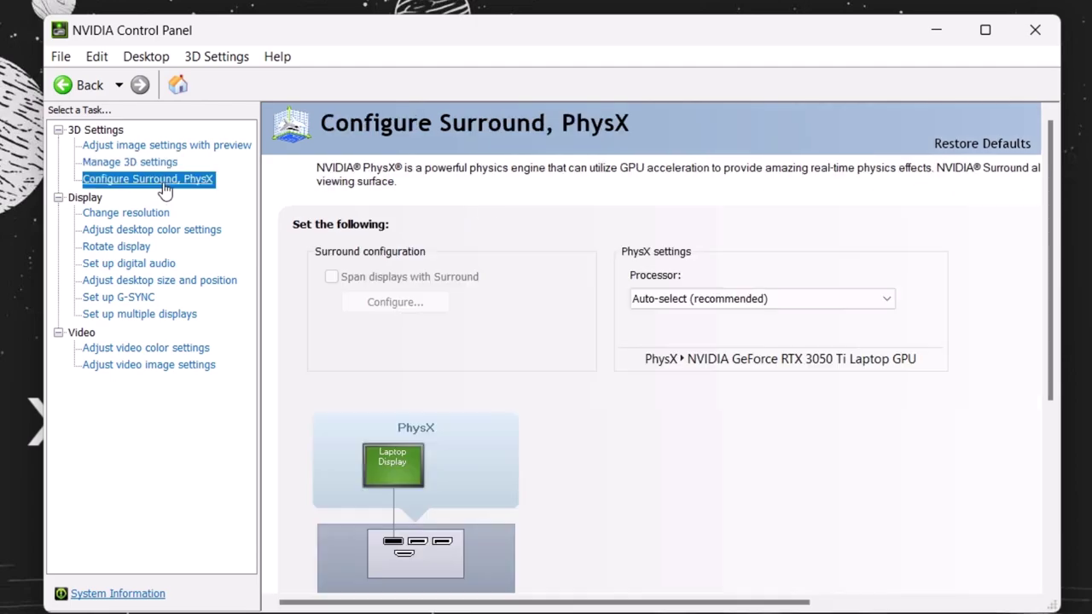
{"action": "left_click", "coordinate": [663, 300]}
{"action": "left_click", "coordinate": [669, 328]}
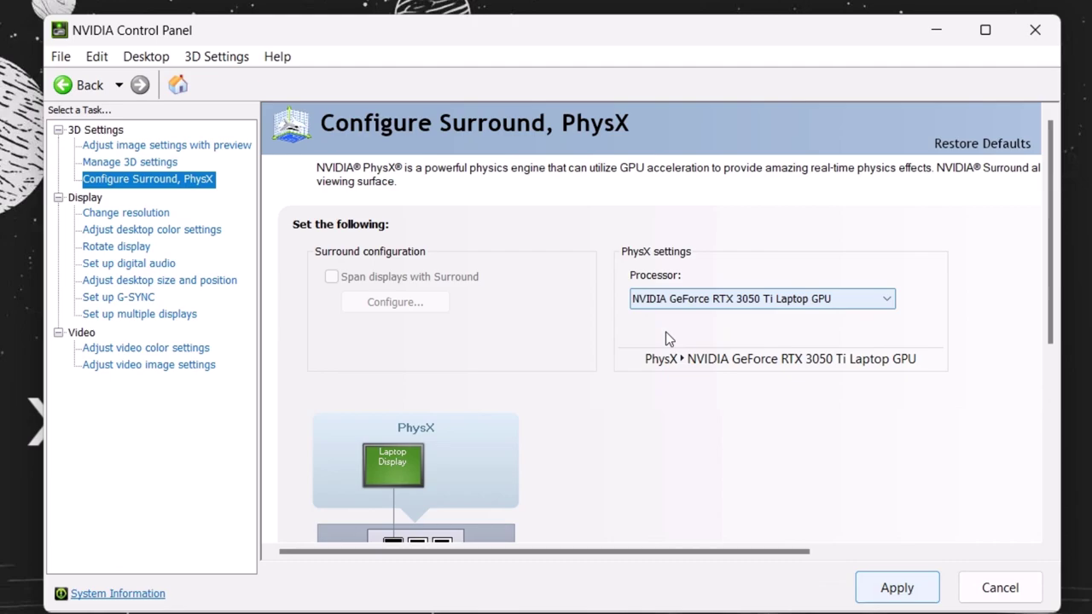
{"action": "left_click", "coordinate": [884, 588]}
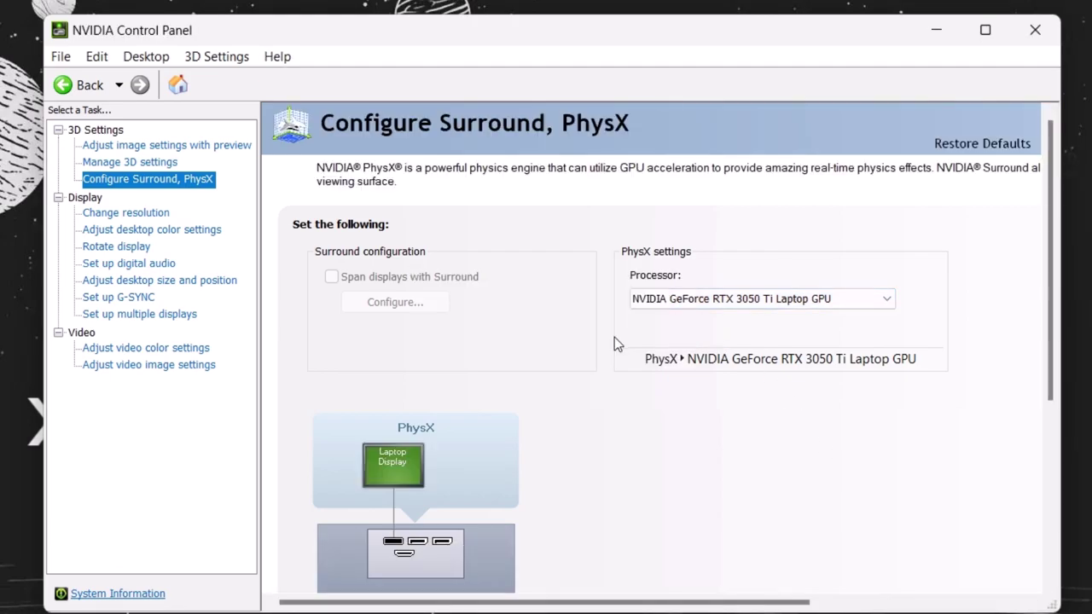
- Raise desktop Digital vibrance from 52% to 70% and apply
{"action": "left_click", "coordinate": [139, 231]}
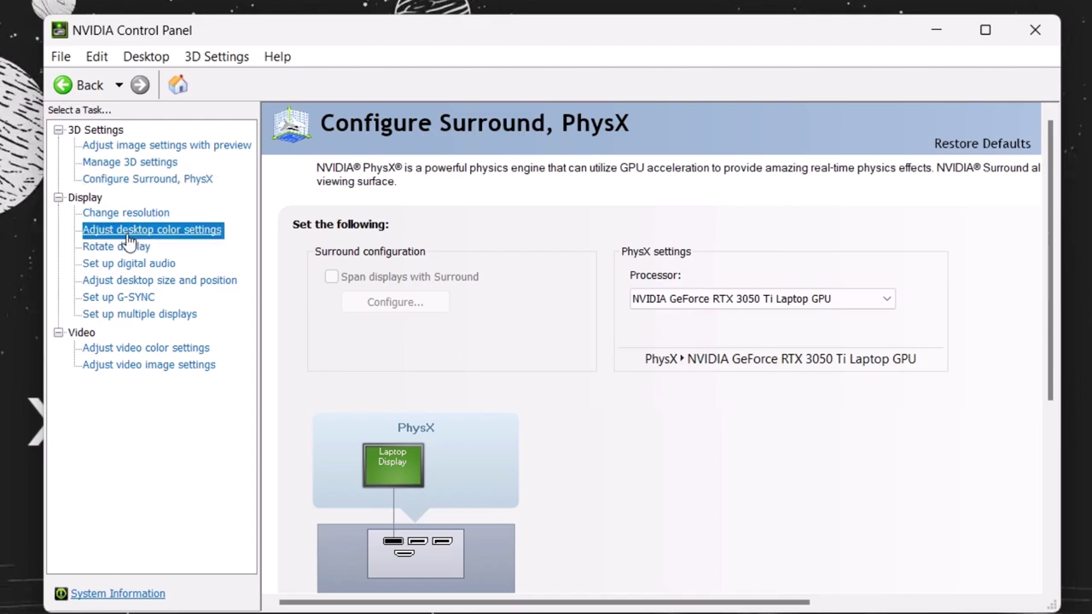
{"action": "scroll", "coordinate": [531, 373], "scroll_direction": "down", "scroll_amount": 5}
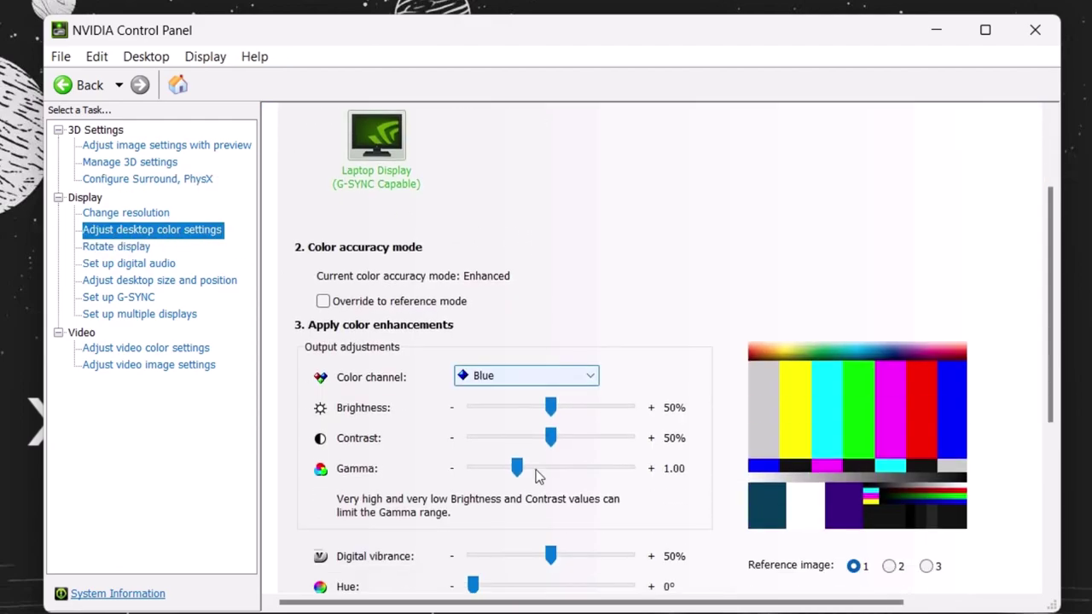
{"action": "scroll", "coordinate": [538, 475], "scroll_direction": "down", "scroll_amount": 3}
{"action": "scroll", "coordinate": [693, 504], "scroll_direction": "down", "scroll_amount": 3}
{"action": "scroll", "coordinate": [639, 489], "scroll_direction": "up", "scroll_amount": 2}
{"action": "left_click_drag", "start_coordinate": [551, 356], "coordinate": [571, 365]}
{"action": "scroll", "coordinate": [571, 365], "scroll_direction": "down", "scroll_amount": 2}
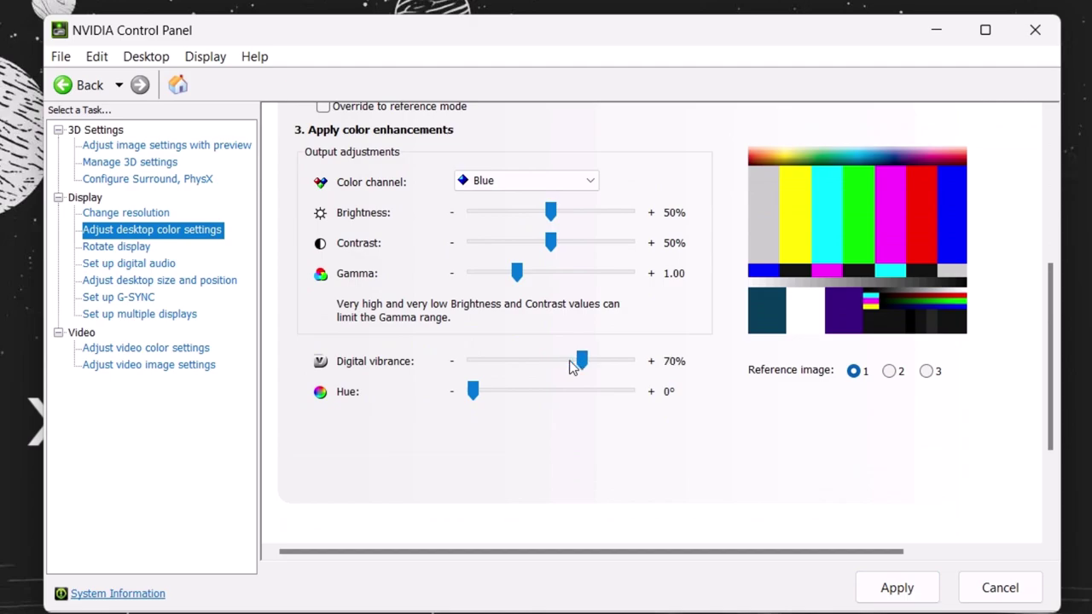
{"action": "scroll", "coordinate": [749, 408], "scroll_direction": "up", "scroll_amount": 2}
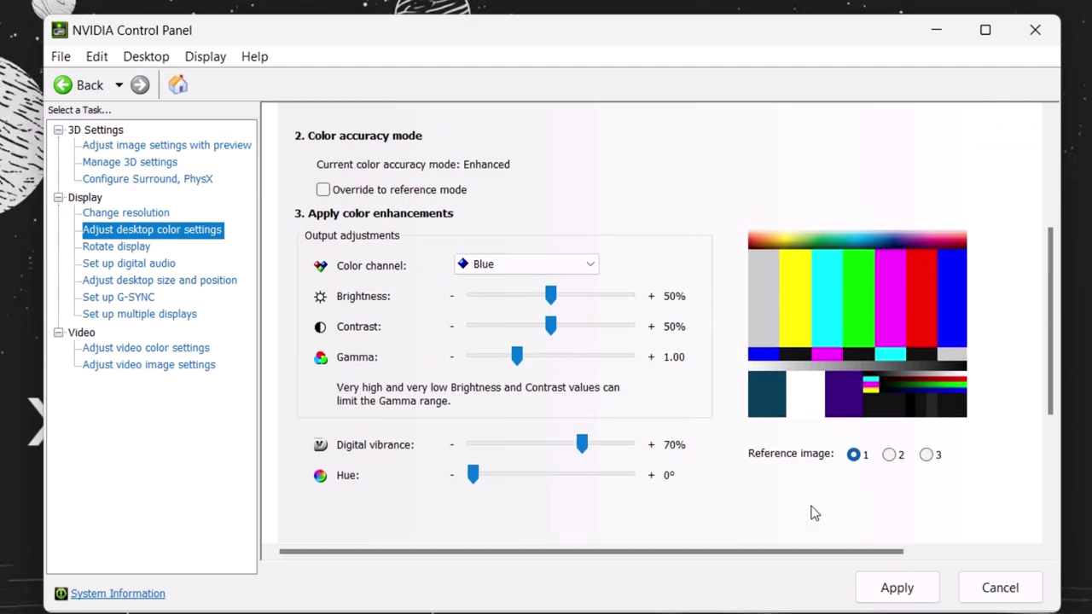
{"action": "left_click", "coordinate": [878, 588]}
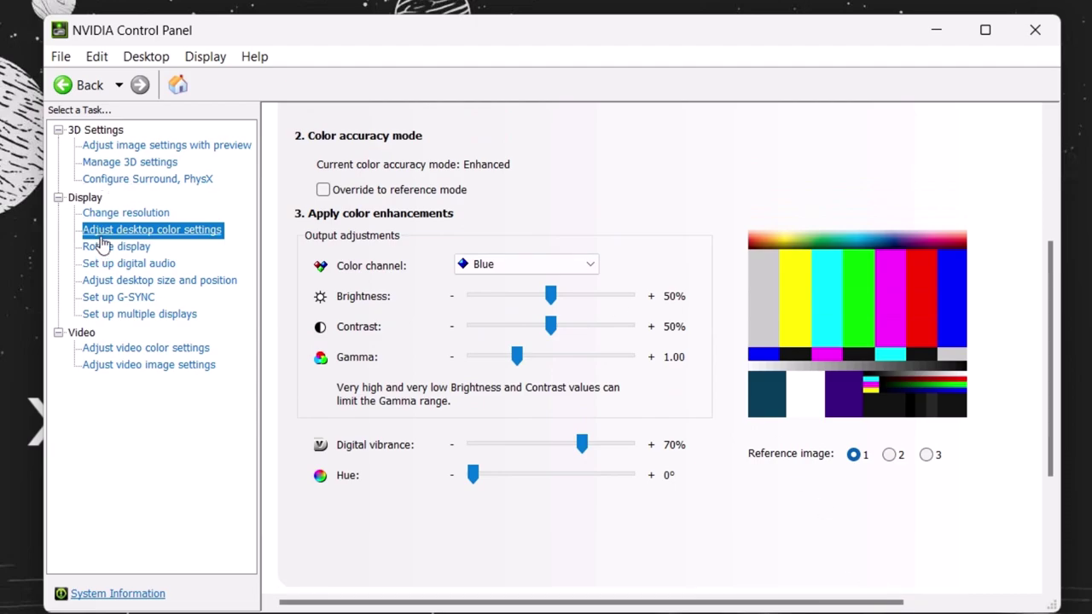
- Check G-SYNC is enabled for full screen, then return to Manage 3D Settings
{"action": "left_click", "coordinate": [133, 303]}
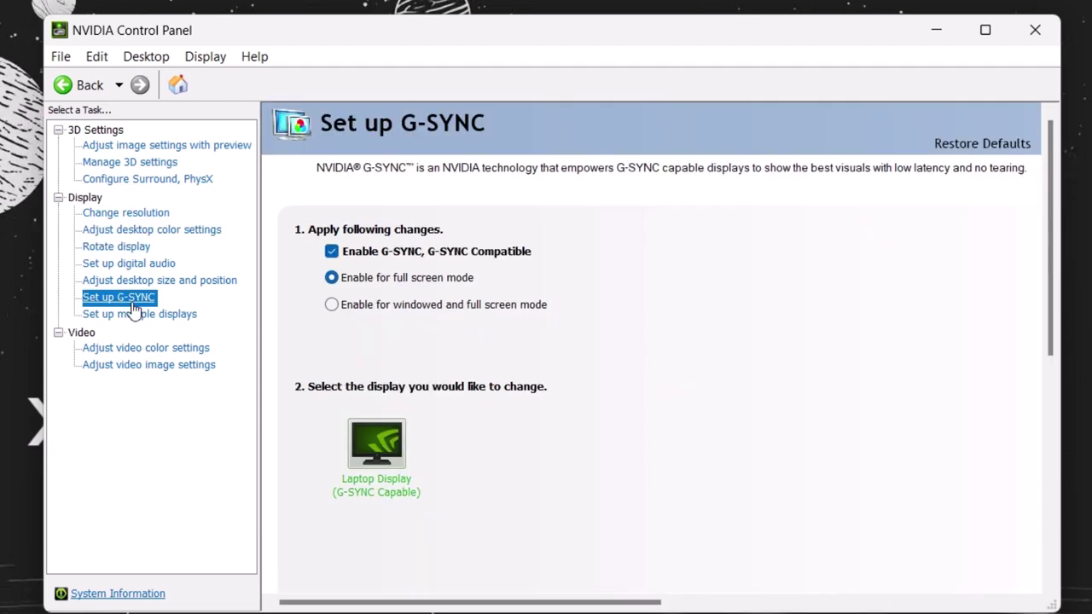
{"action": "left_click", "coordinate": [129, 162]}
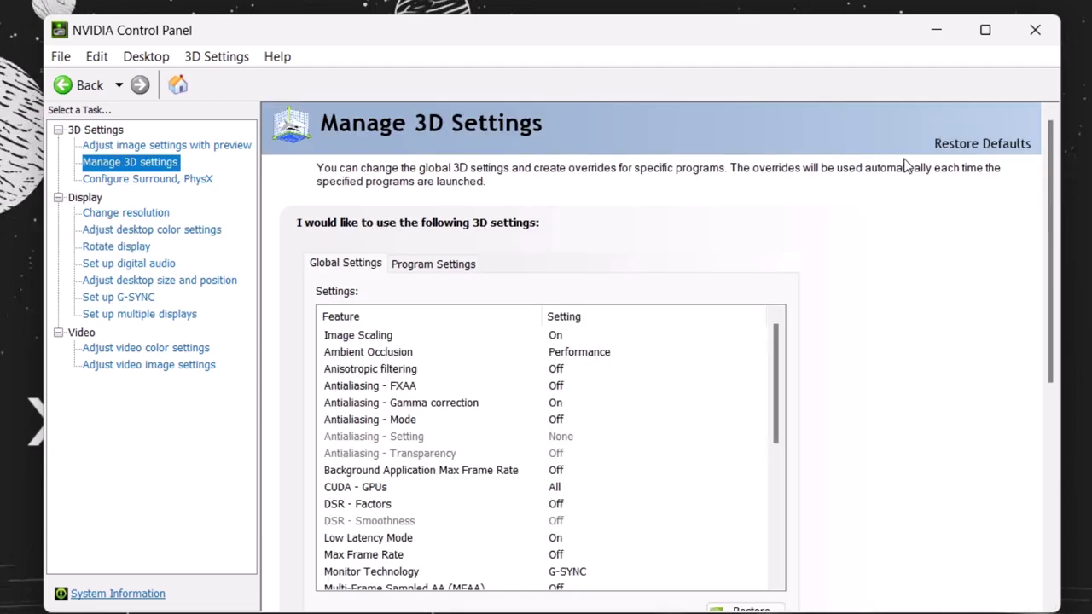
{"action": "scroll", "coordinate": [901, 329], "scroll_direction": "down", "scroll_amount": 3}
{"action": "scroll", "coordinate": [902, 328], "scroll_direction": "up", "scroll_amount": 3}
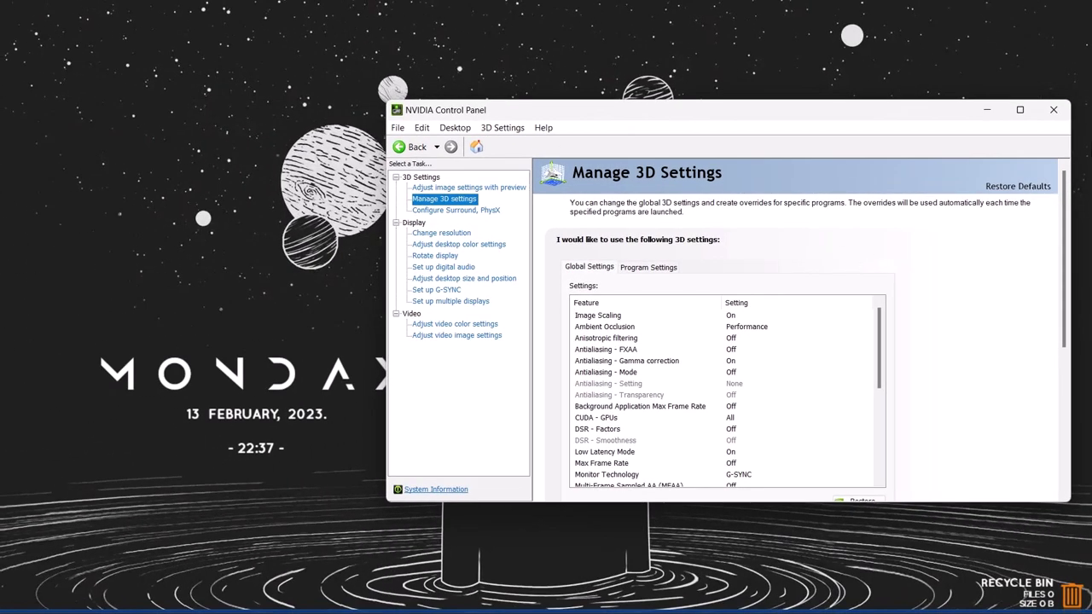
- Close NVIDIA Control Panel and bring up the Windows 11 Start menu
{"action": "left_click", "coordinate": [1053, 109]}
{"action": "left_click", "coordinate": [451, 597]}
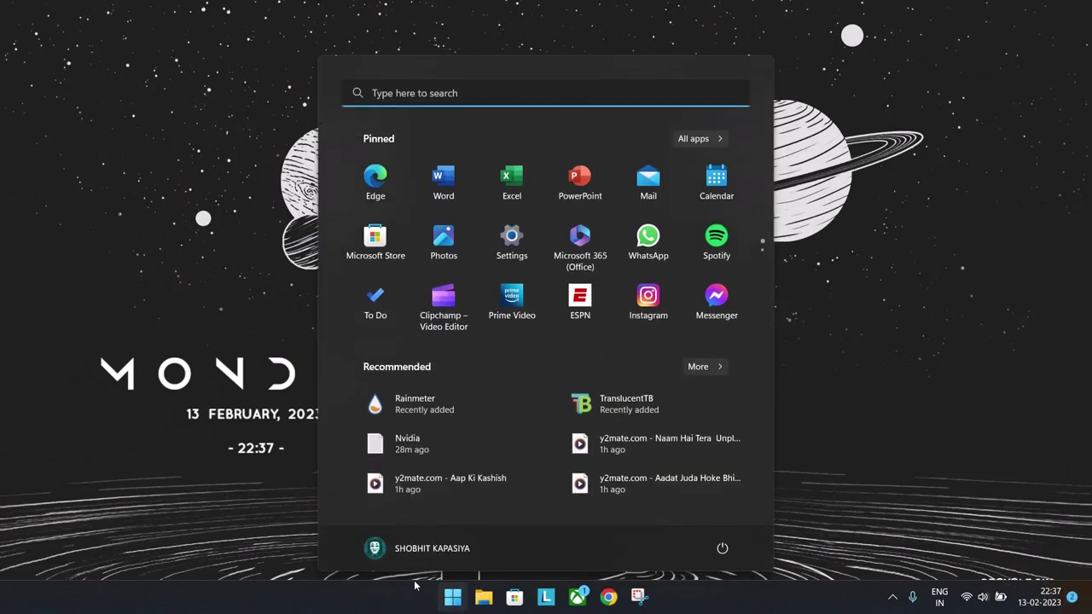